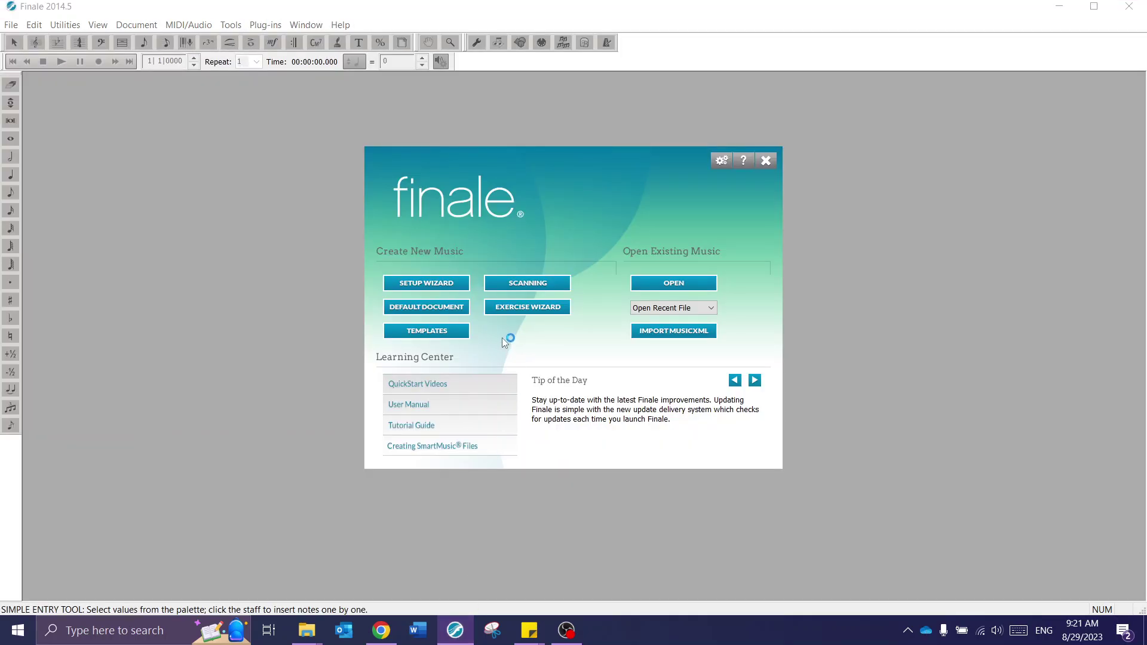
Start a new score with the Setup Wizard and add a piano and a flute as its instruments.
click(452, 286)
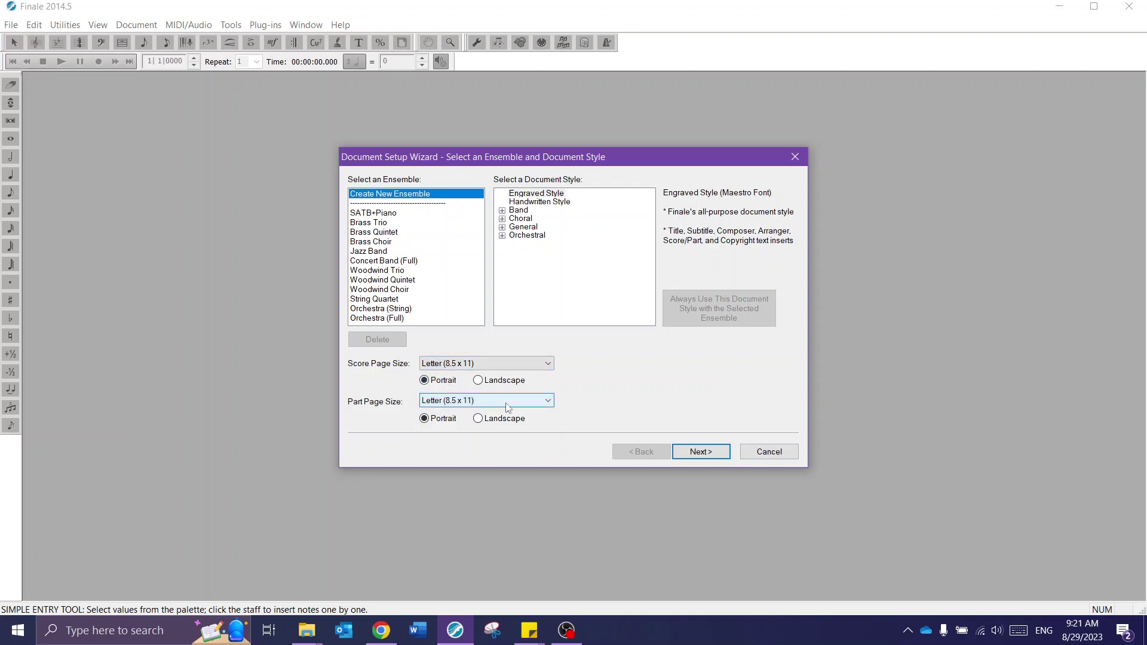
click(701, 451)
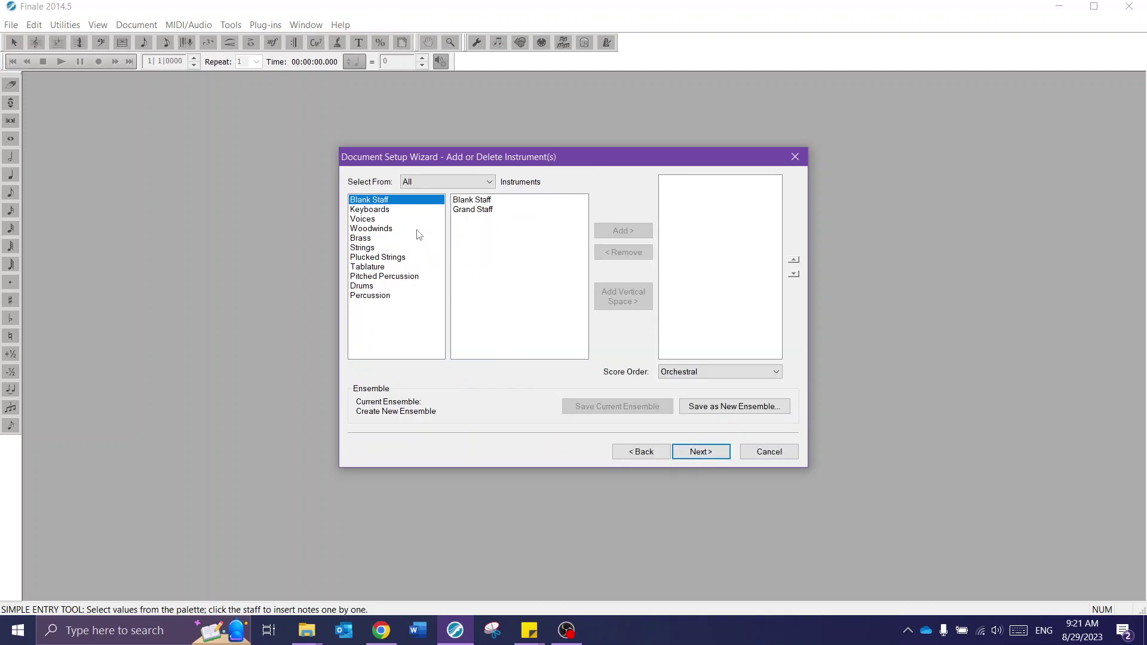
click(396, 210)
click(504, 202)
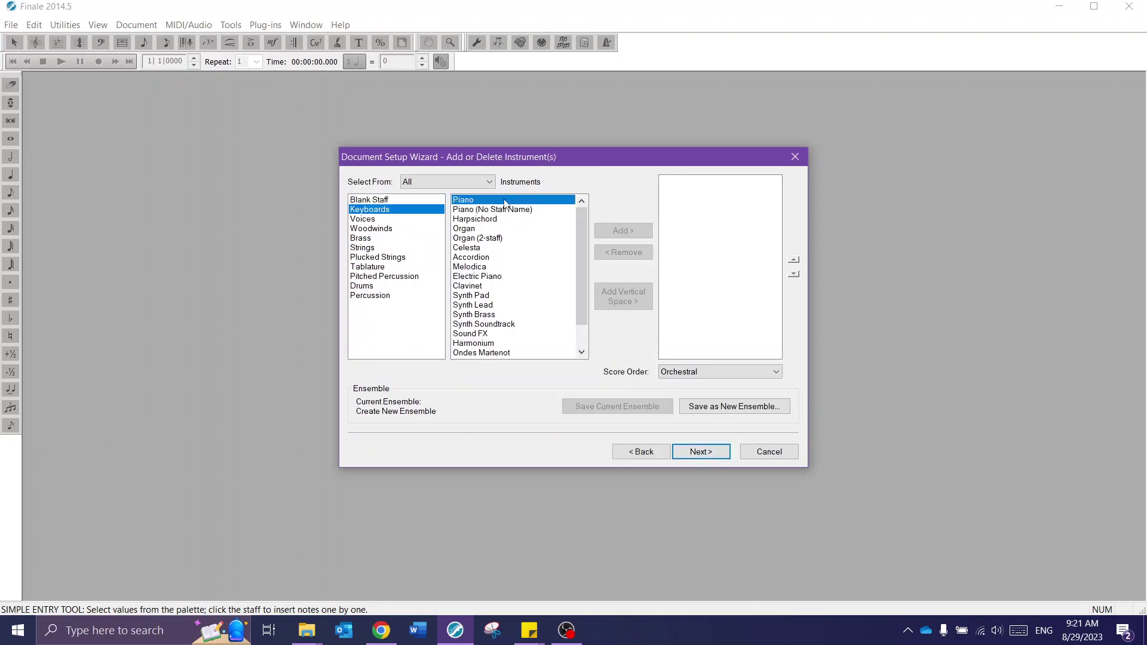
click(604, 231)
click(371, 228)
click(502, 210)
click(623, 231)
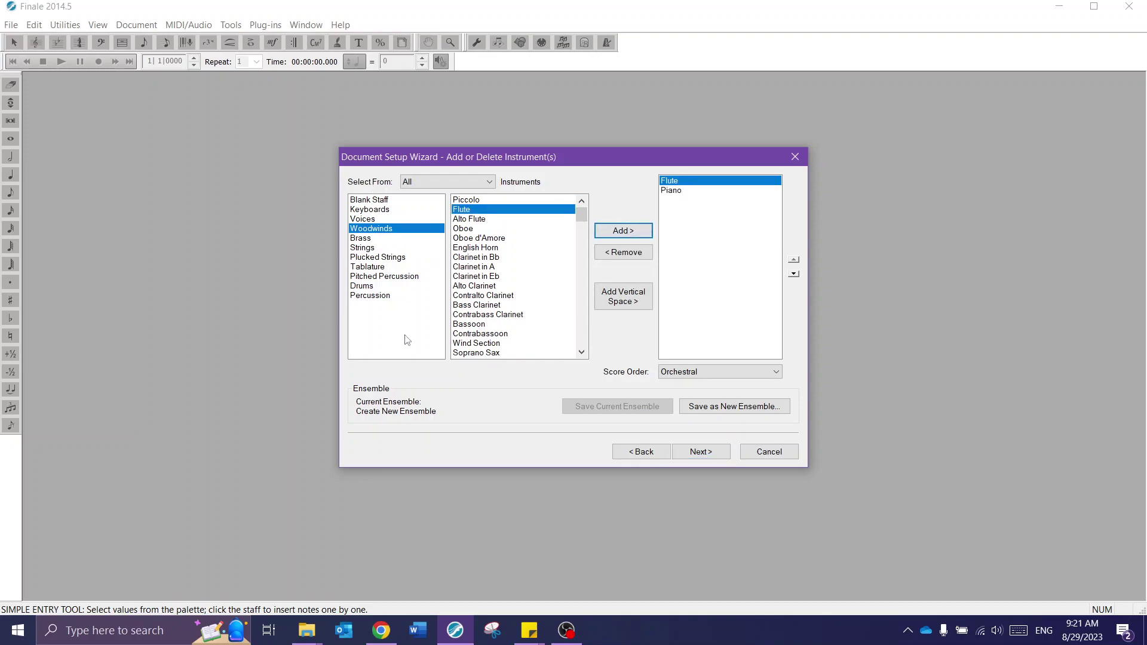
Fill in the score information with the title "Title" and a 2023 copyright line naming the composer.
click(700, 452)
text(Title)
click(643, 402)
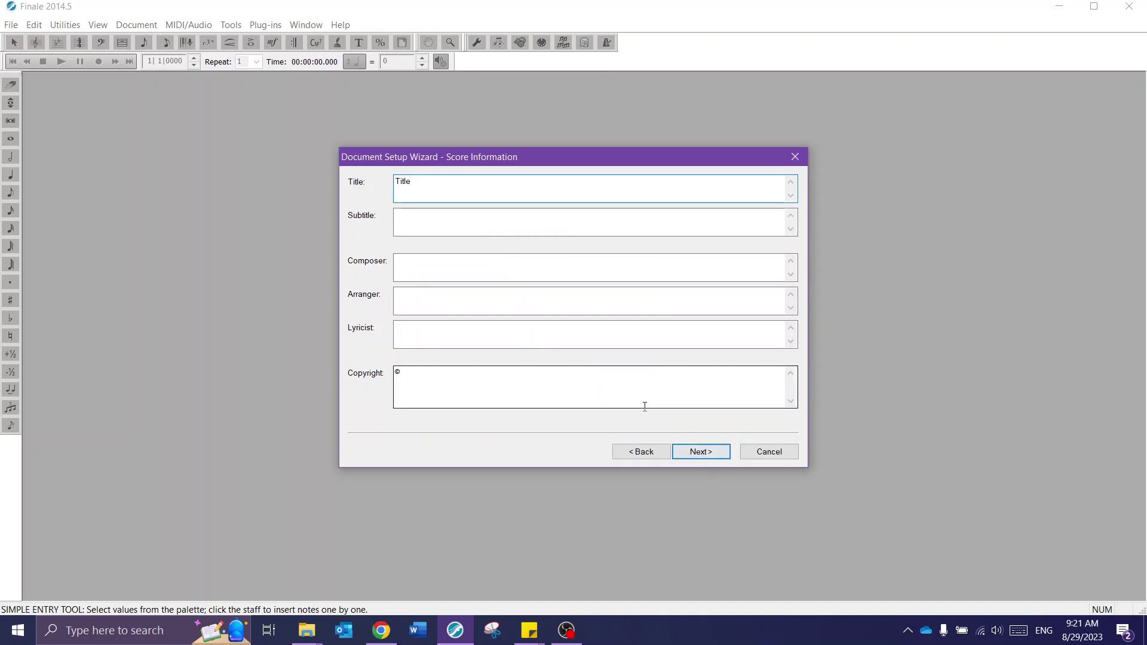
text(2023)
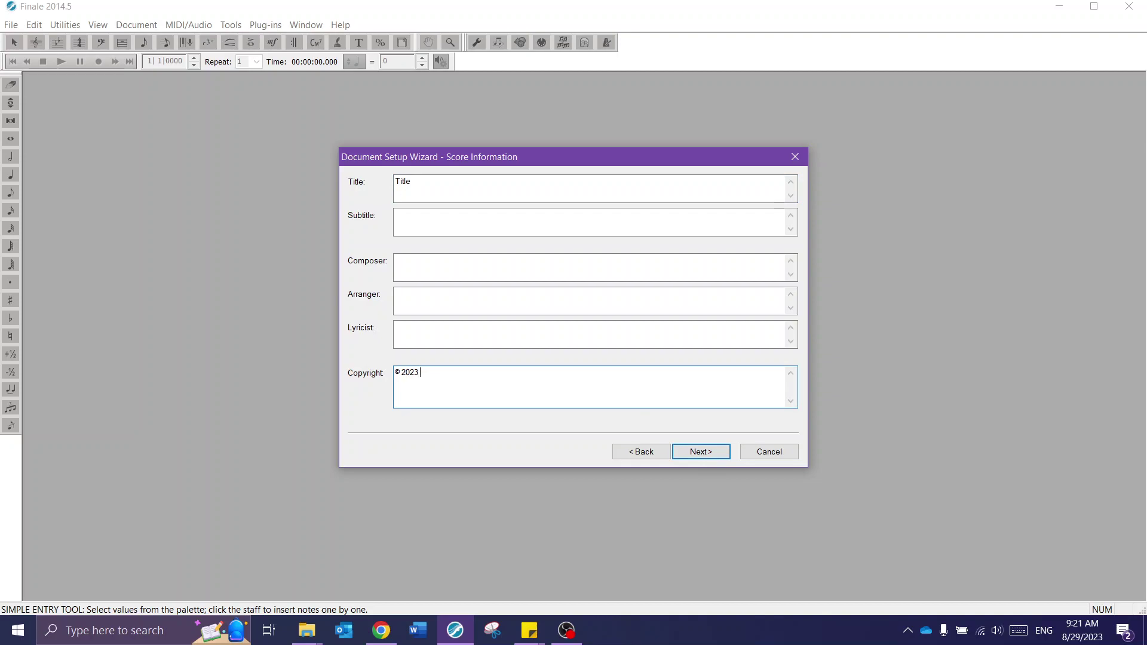
text( Dylan Findley)
click(692, 460)
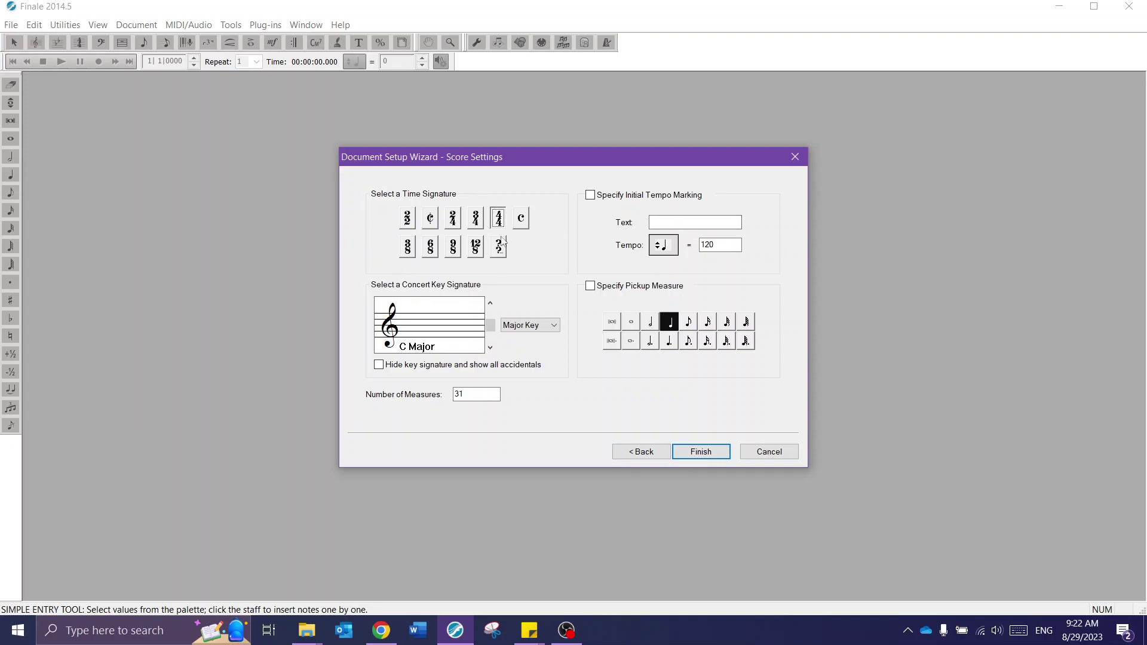
Specify the initial tempo marking "Fast, so fast", choose a minor key signature and create the score.
click(591, 196)
click(693, 223)
text(Fast, so fast)
click(541, 327)
click(532, 346)
click(541, 325)
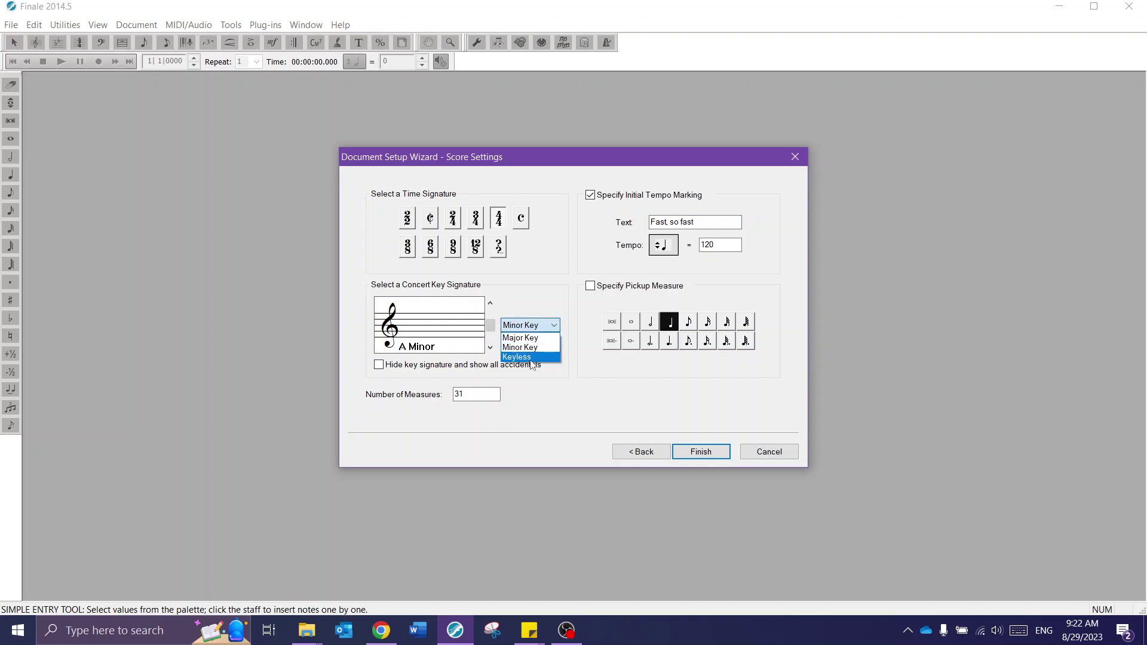
click(611, 378)
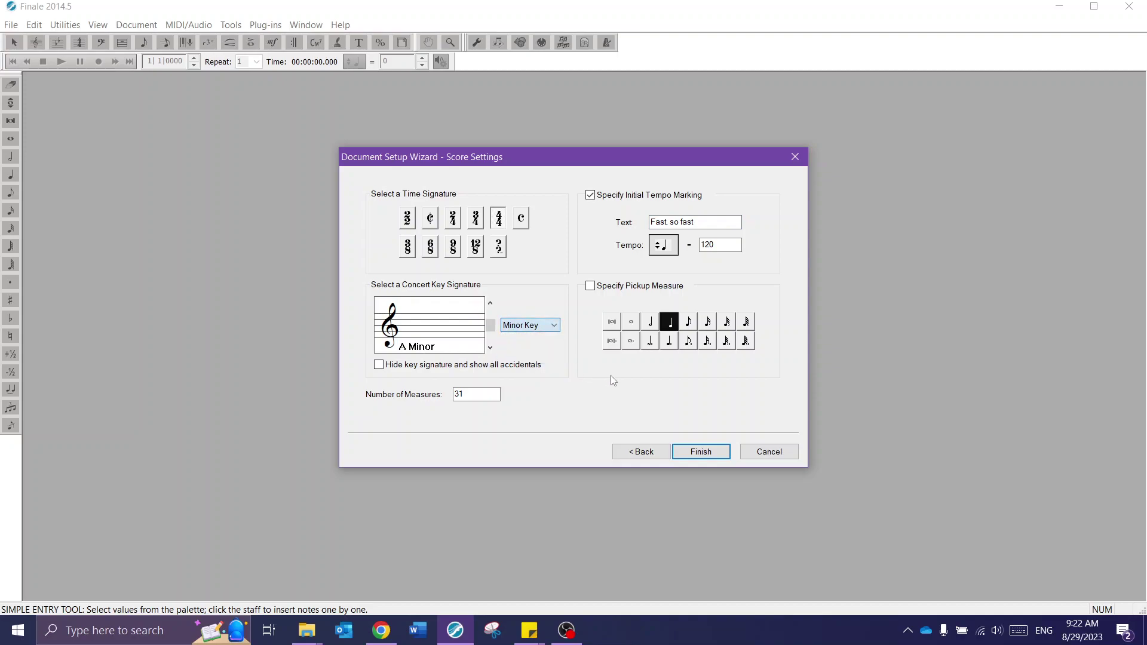
click(700, 452)
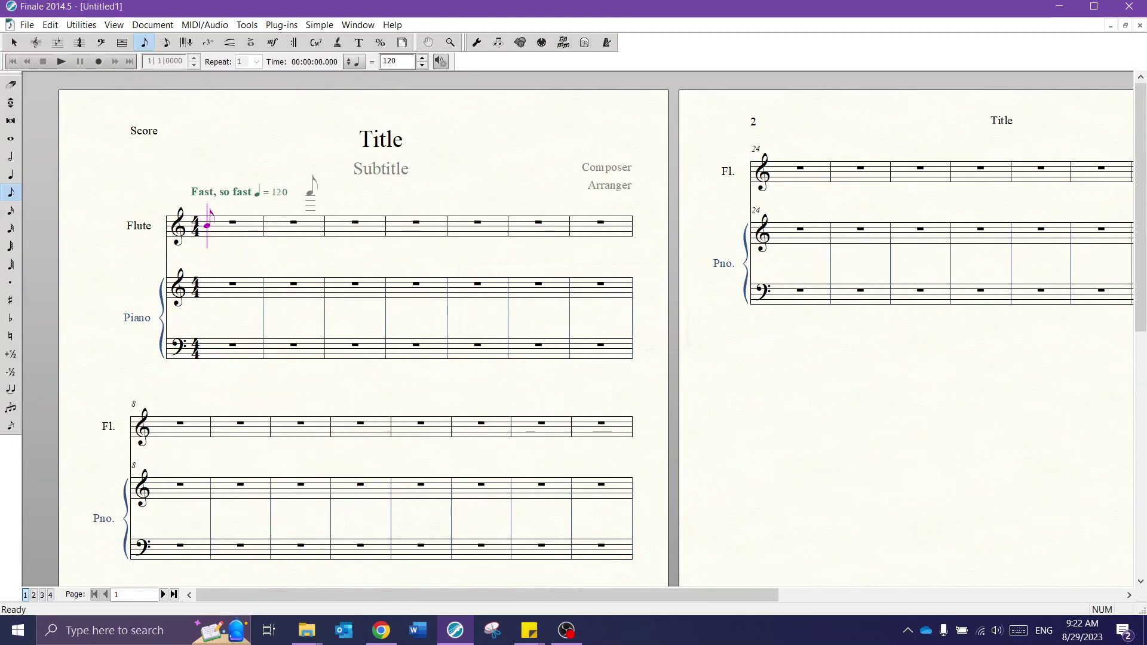
Enter ascending quarter notes C, D, E and F in the flute's first measure with Simple Entry.
click(14, 43)
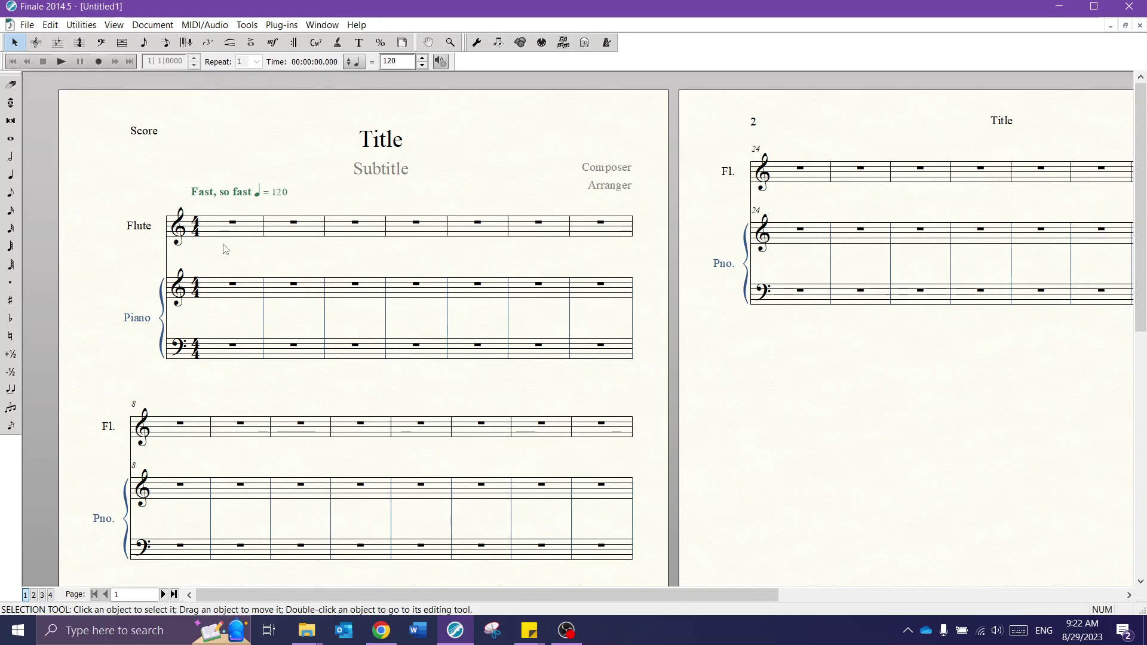
click(11, 175)
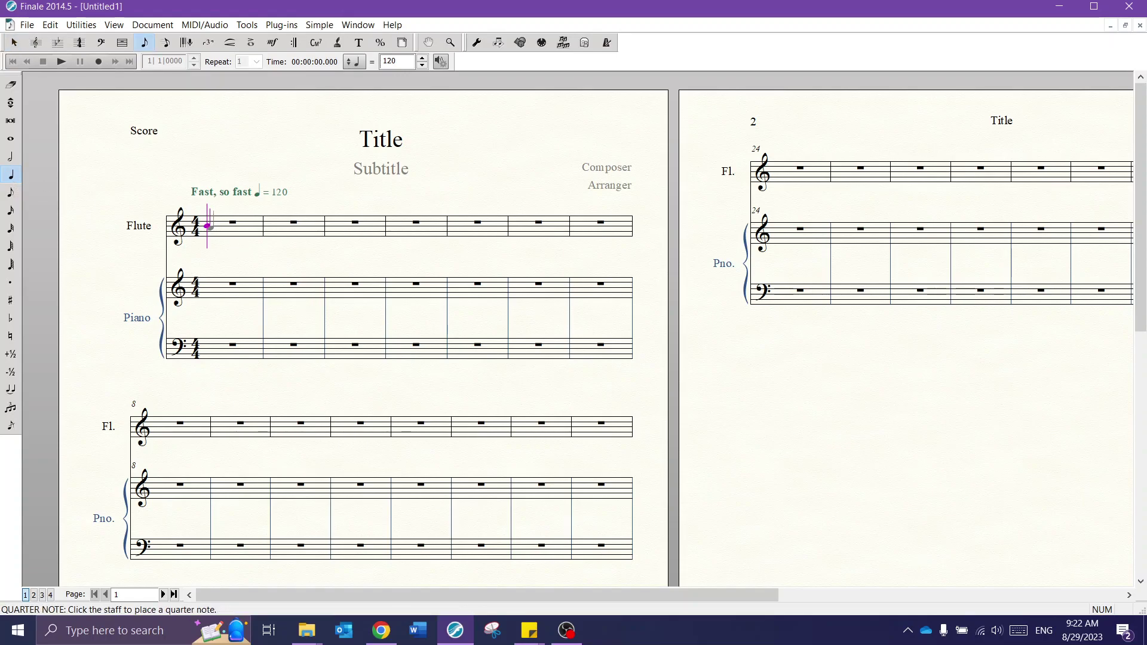
click(212, 224)
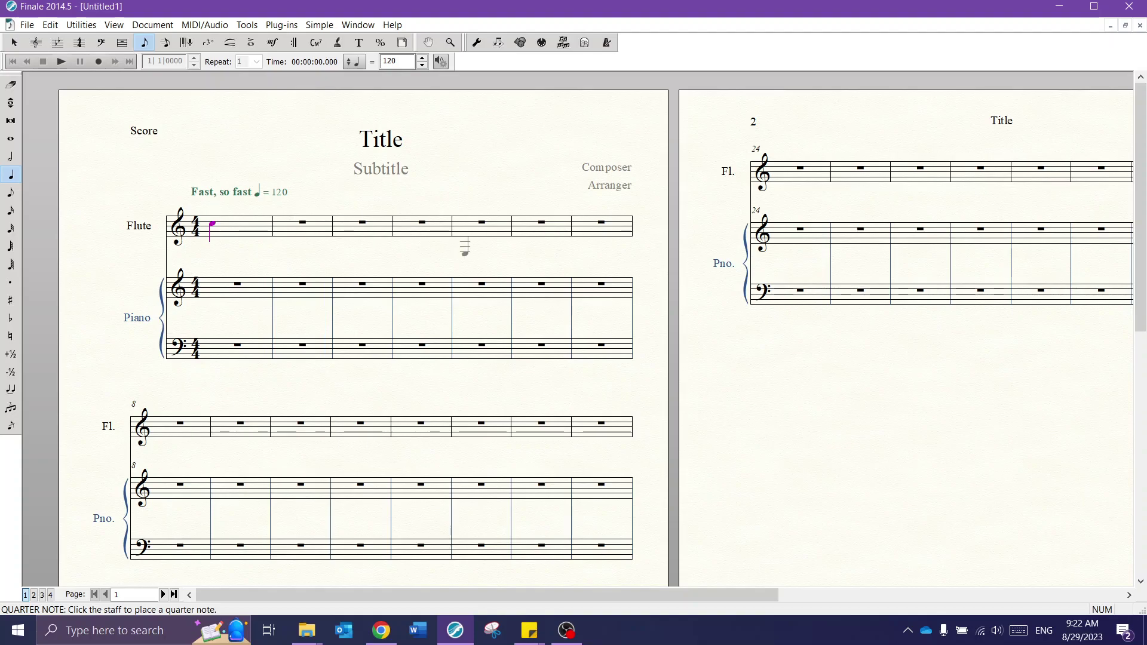
click(10, 176)
click(227, 223)
click(247, 221)
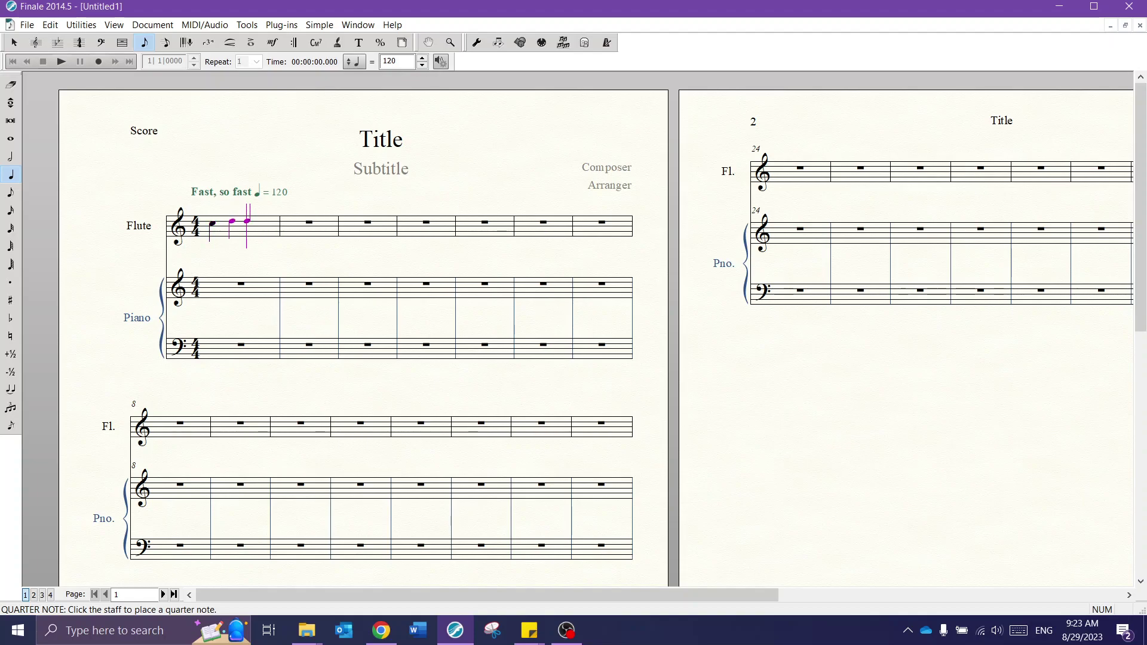
click(268, 215)
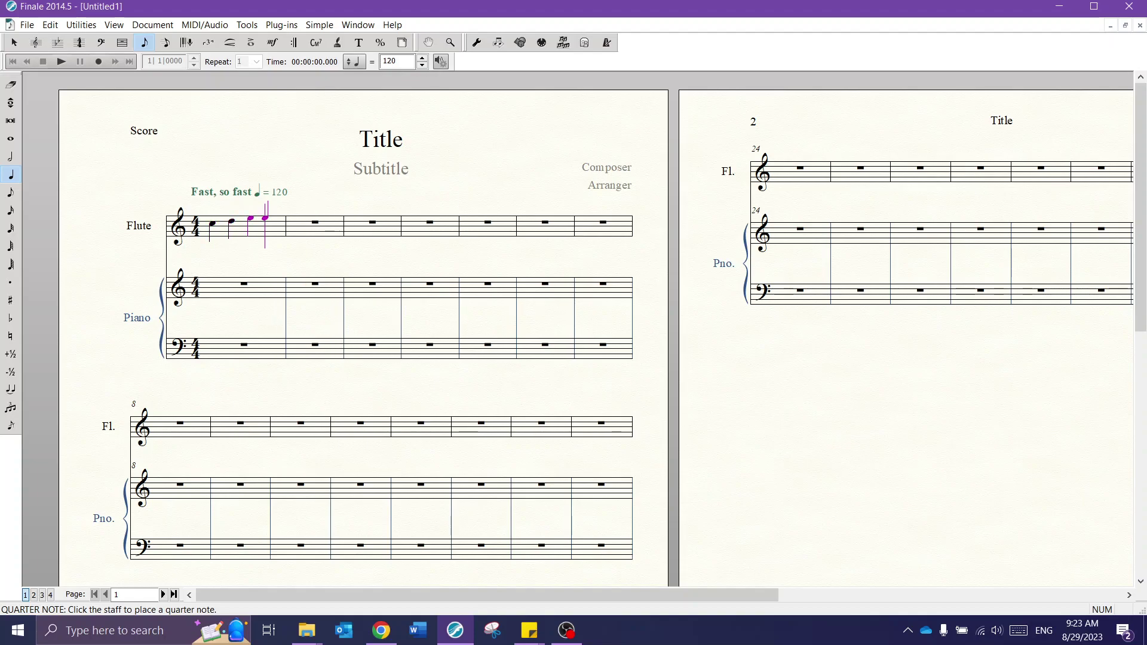
Continue the rising scale with quarter notes G, A, B and C in the flute's second measure.
click(294, 213)
click(309, 210)
click(327, 208)
click(346, 205)
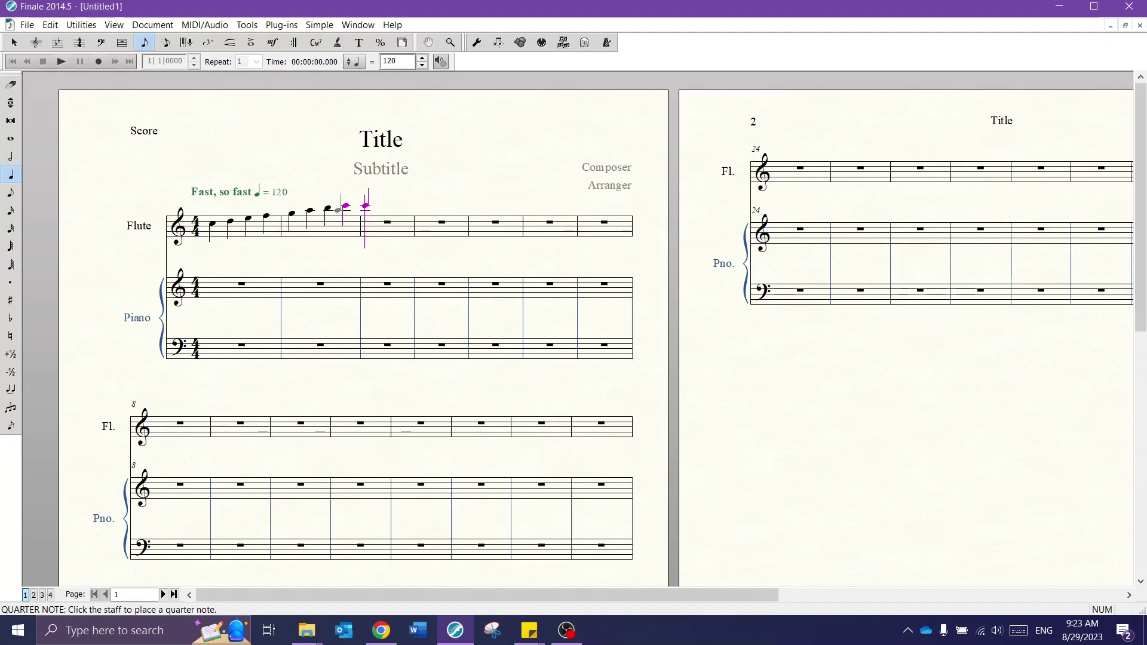
Try several note durations, place a whole note in the flute's third measure and delete it again.
key(4)
key(3)
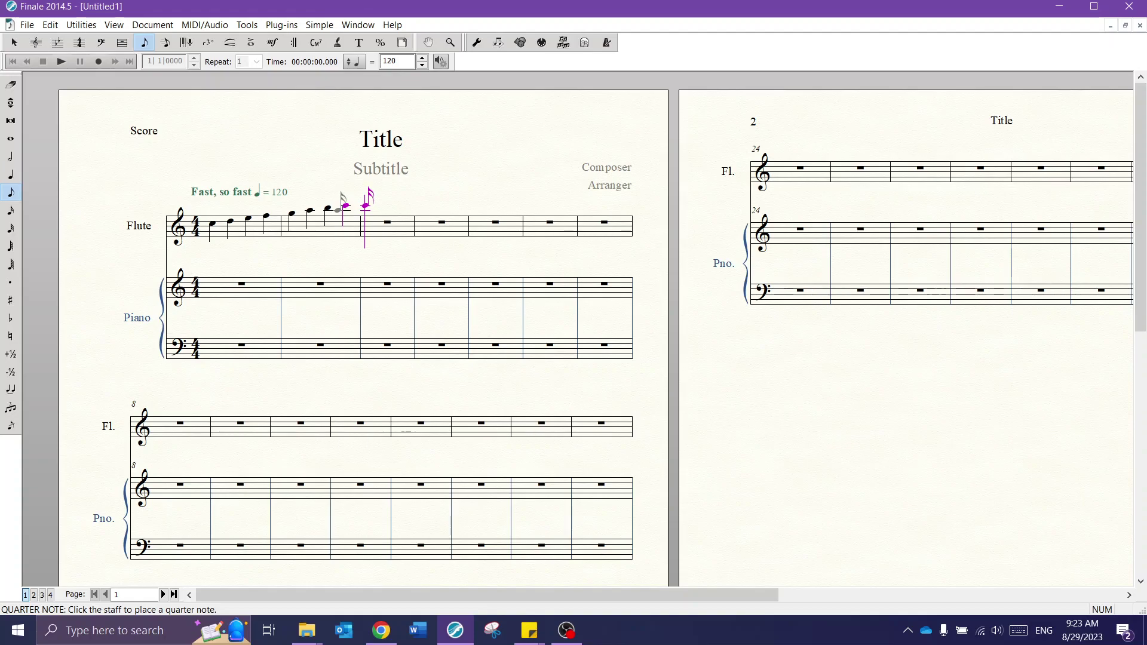
key(5)
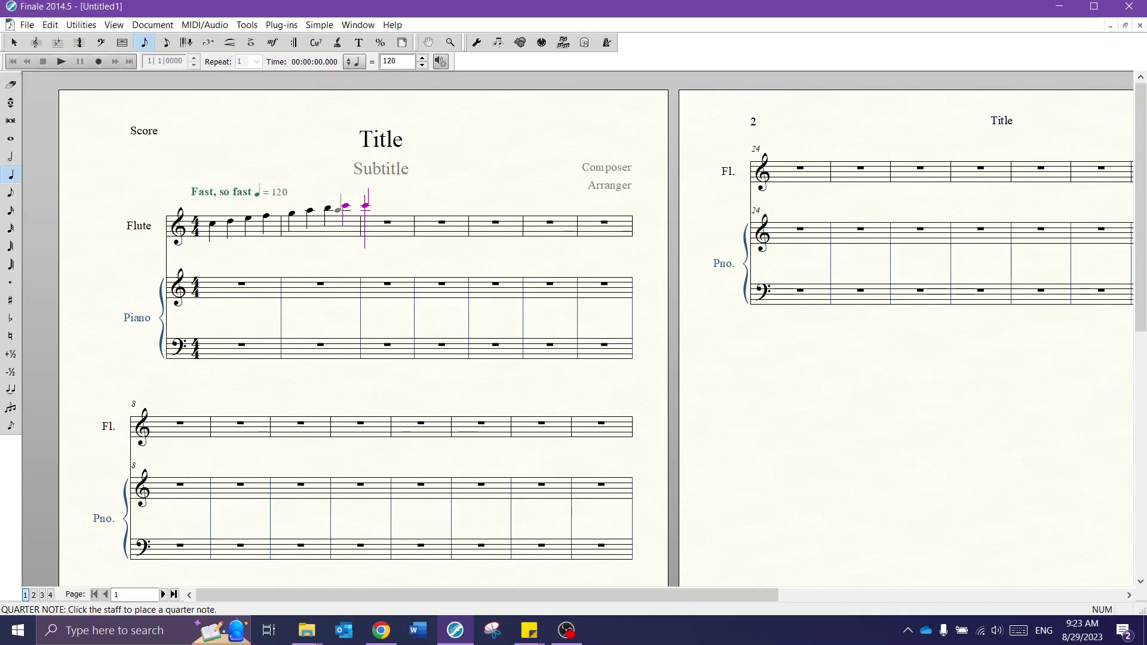
key(6)
key(7)
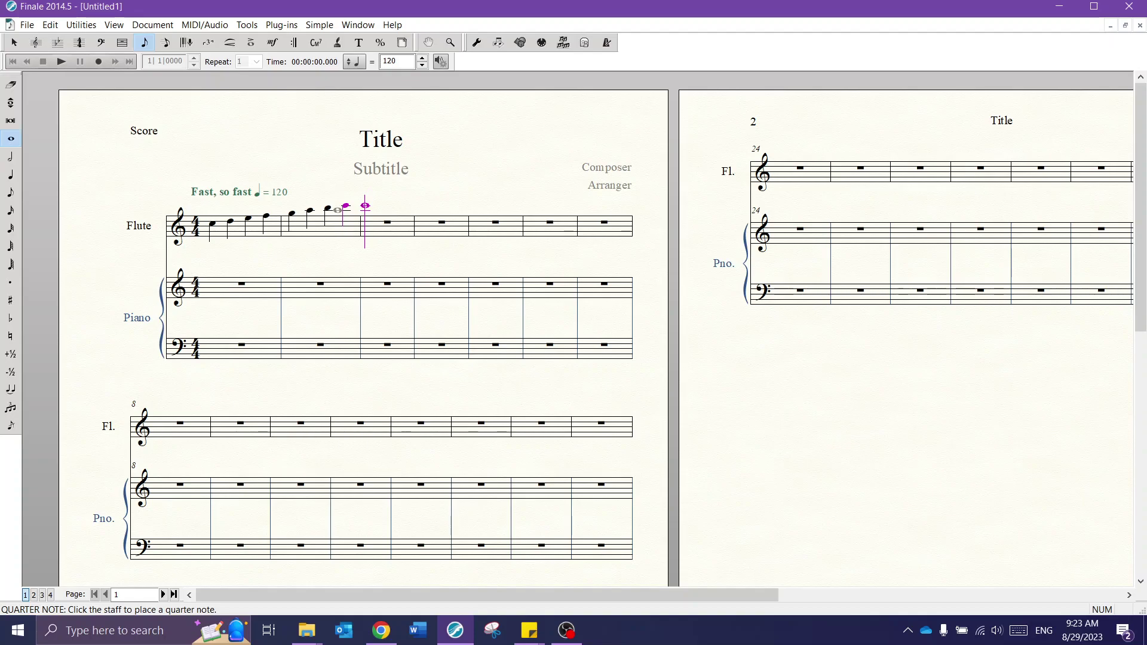
click(365, 206)
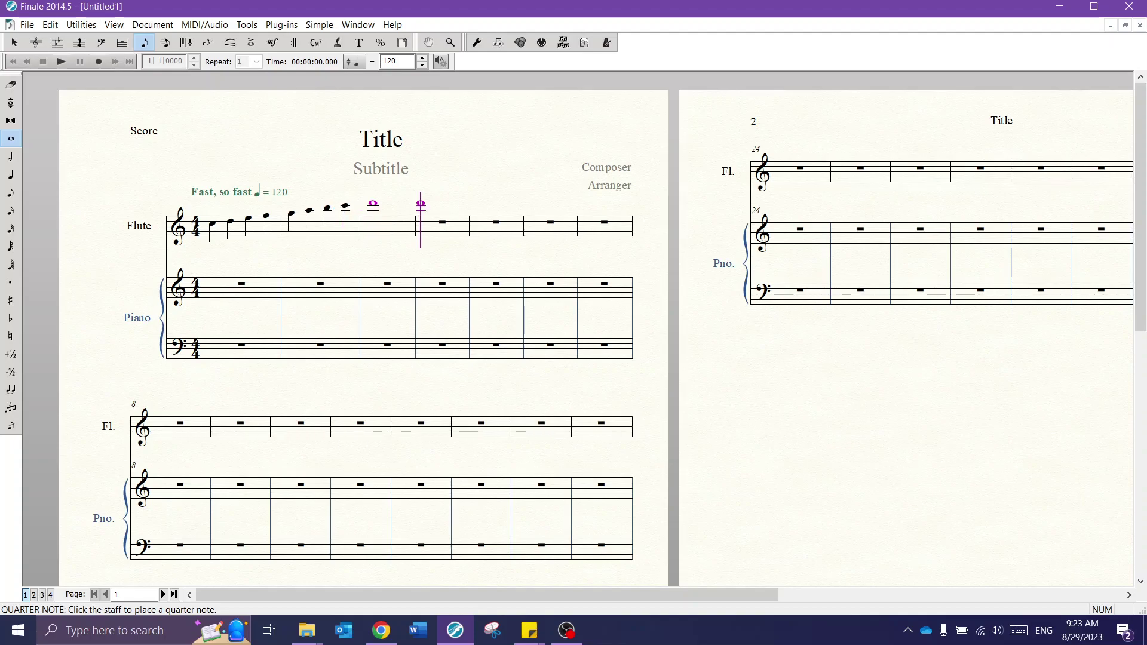
key(BackSpace)
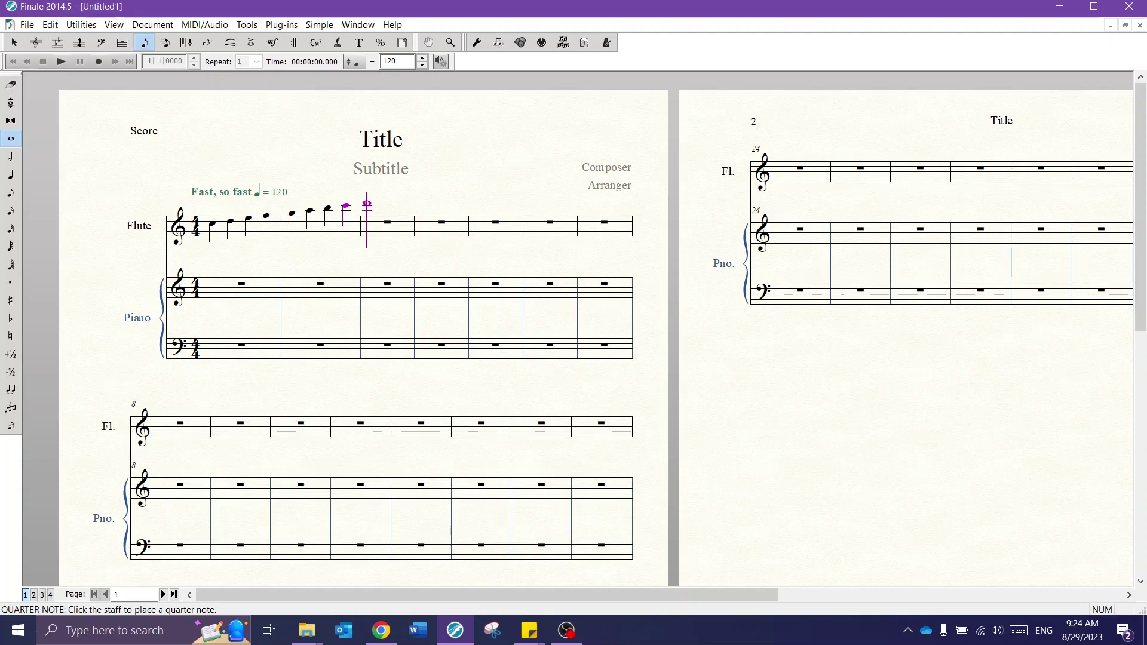
Change the four notes C, D, E and F in the flute's first measure to sixteenth notes.
click(11, 210)
click(11, 173)
key(Left)
key(Left)
key(Left)
key(Left)
key(Left)
key(Left)
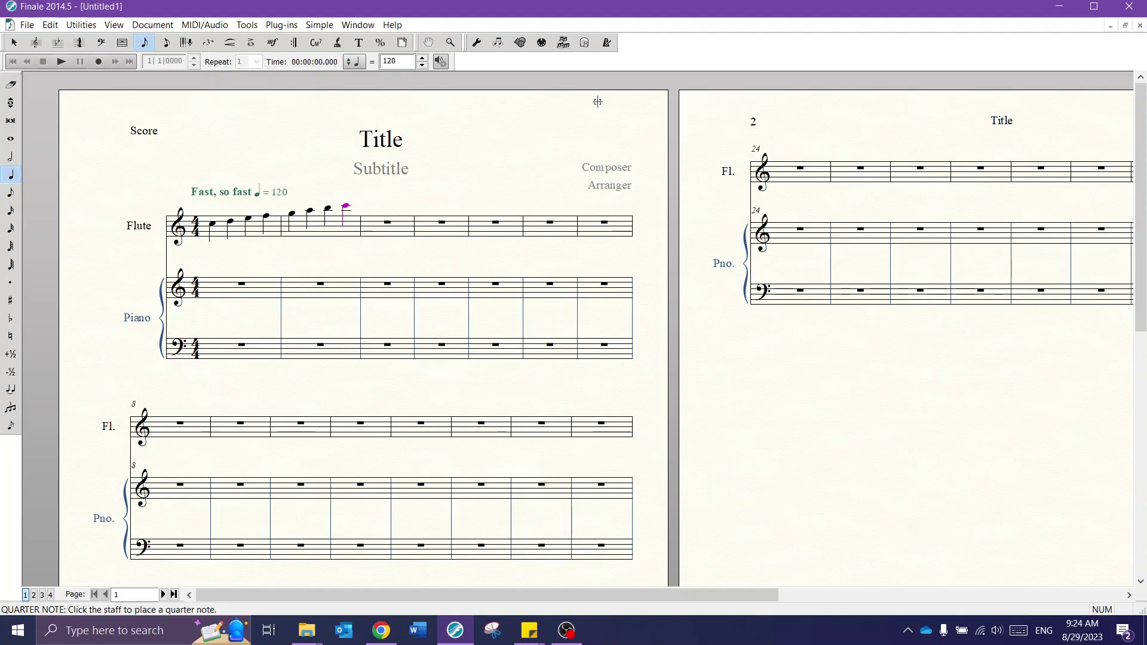
key(Left)
key(Left)
key(3)
key(3)
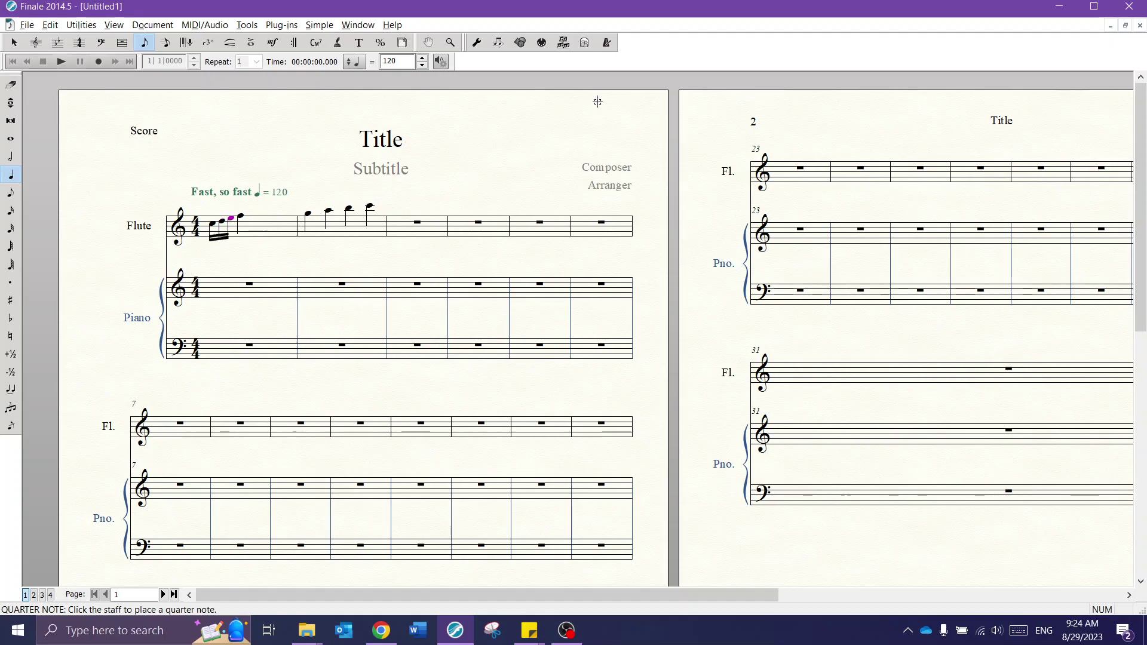
key(3)
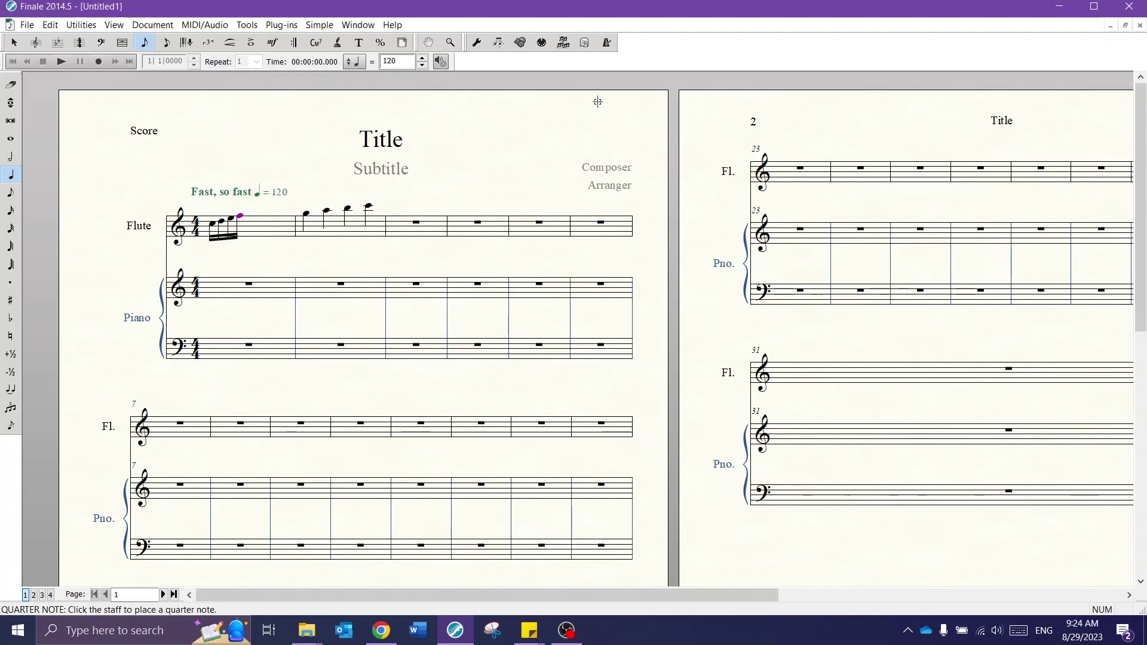
Complete the flute's first measure with a quarter G, eighths A and B and a quarter C, and clear its second measure.
key(Right)
key(g)
key(a)
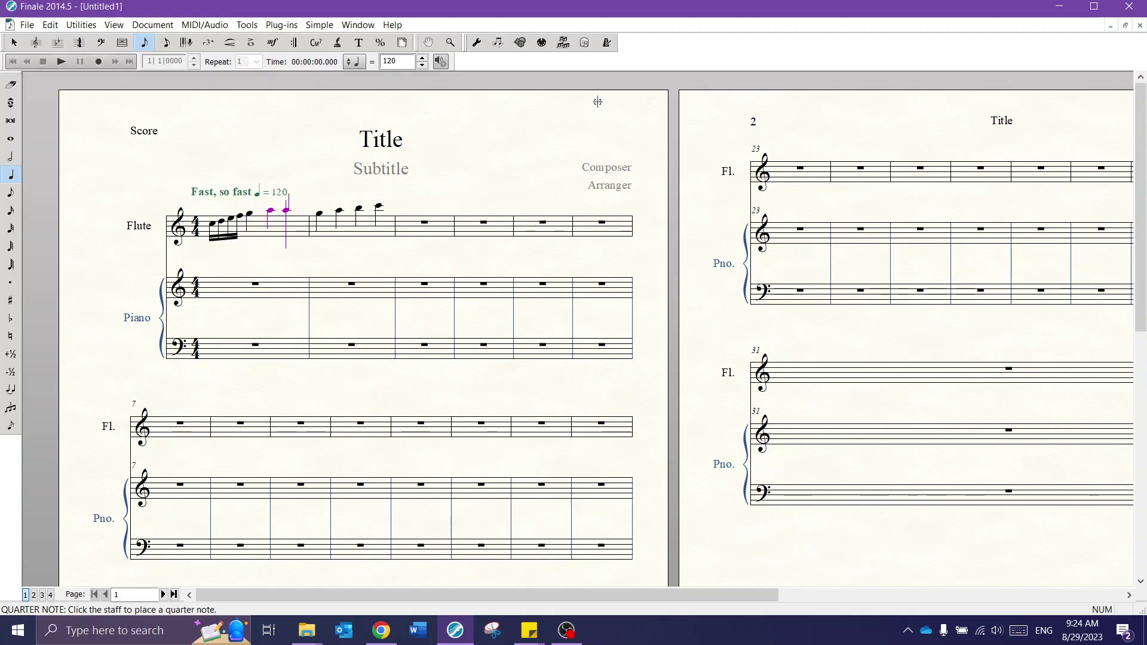
key(alt+4)
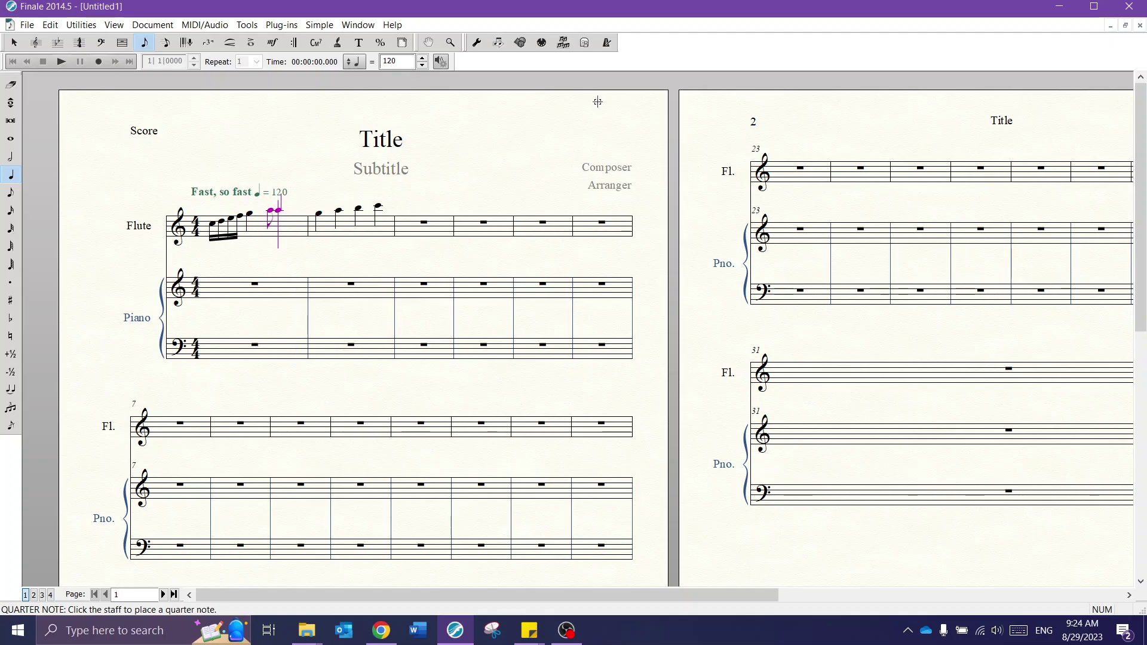
key(alt+4)
key(Return)
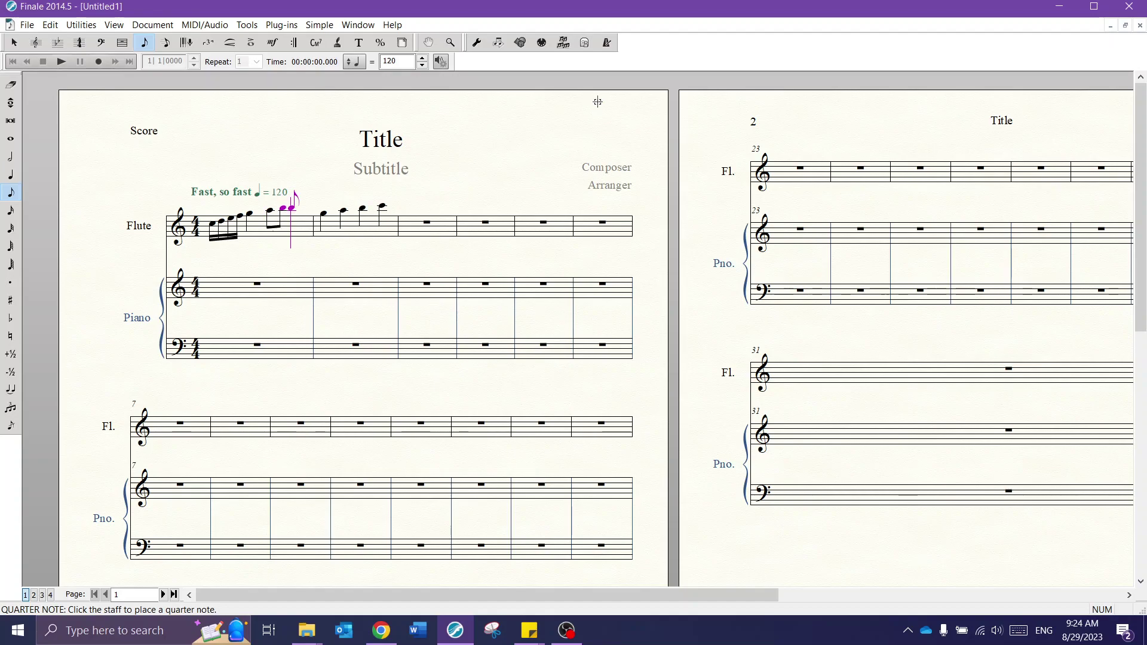
key(alt+5)
key(Return)
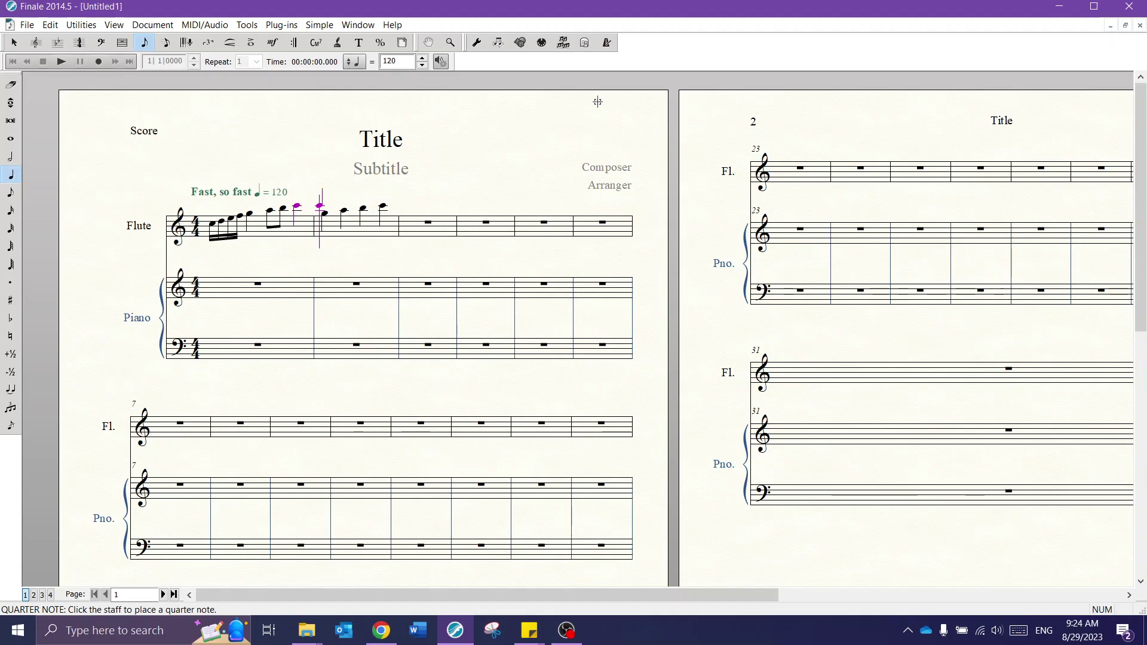
key(ctrl+z)
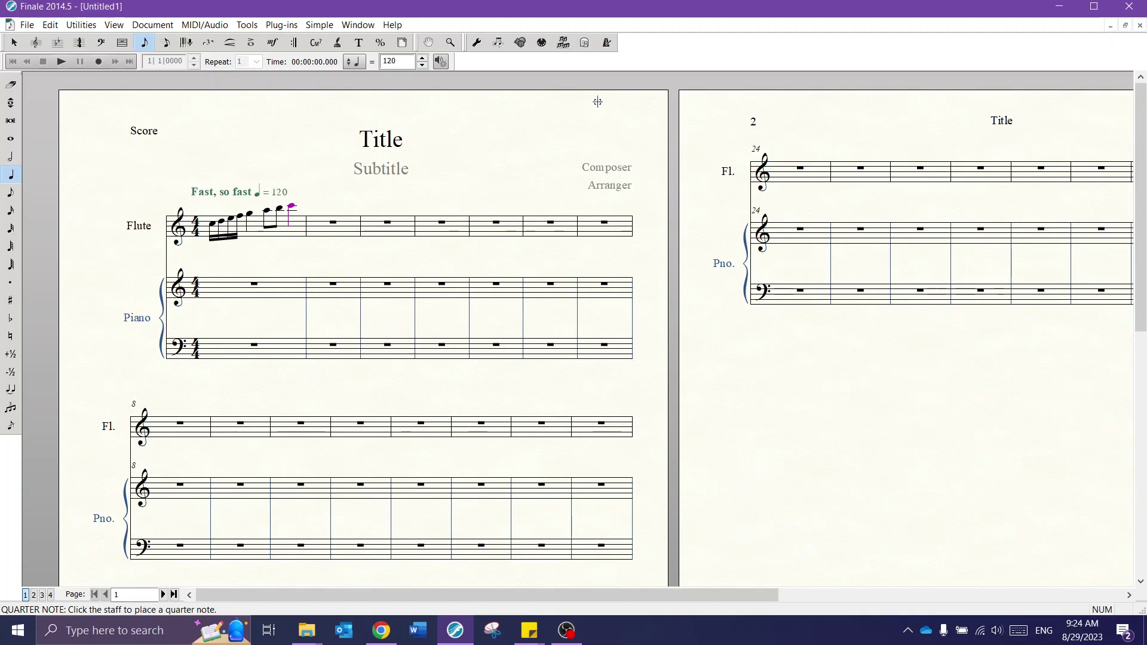
Turn the eighth-note A and the sixteenth-notes F and C in the flute's first measure into rests.
key(Left)
key(Left)
key(Left)
key(Left)
key(Right)
key(Right)
key(Right)
key(Right)
key(r)
key(Left)
key(Left)
key(r)
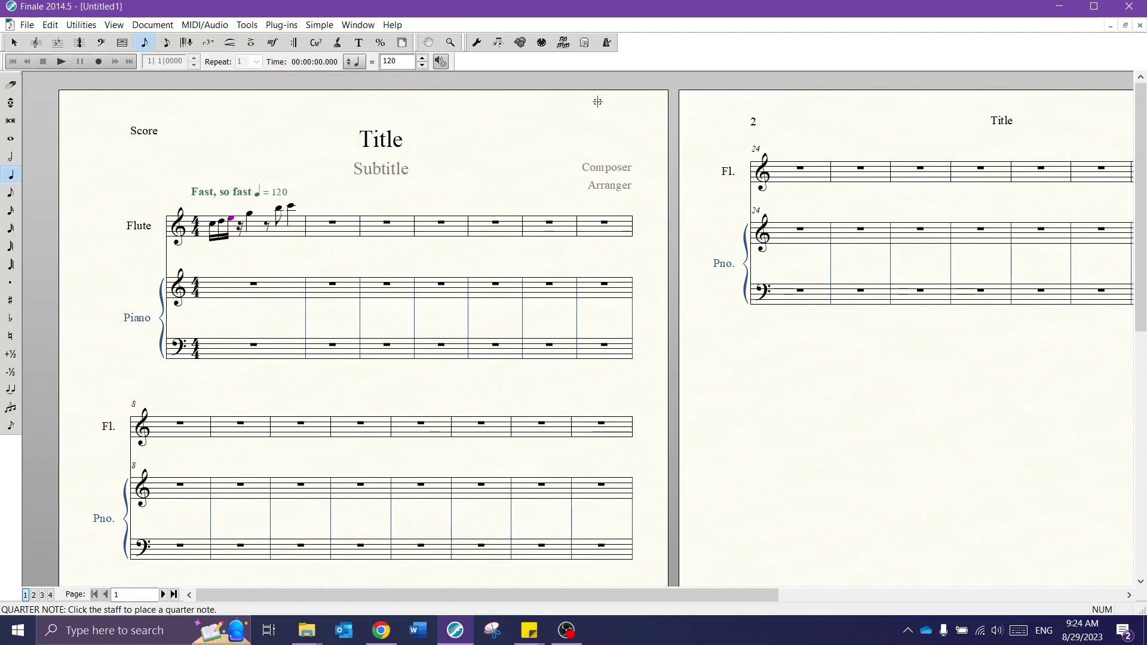
key(r)
key(Right)
key(Right)
key(Right)
key(Right)
key(Right)
key(Right)
key(Right)
key(Left)
key(Left)
key(Left)
key(Left)
key(Left)
key(Right)
key(Right)
key(Right)
key(Right)
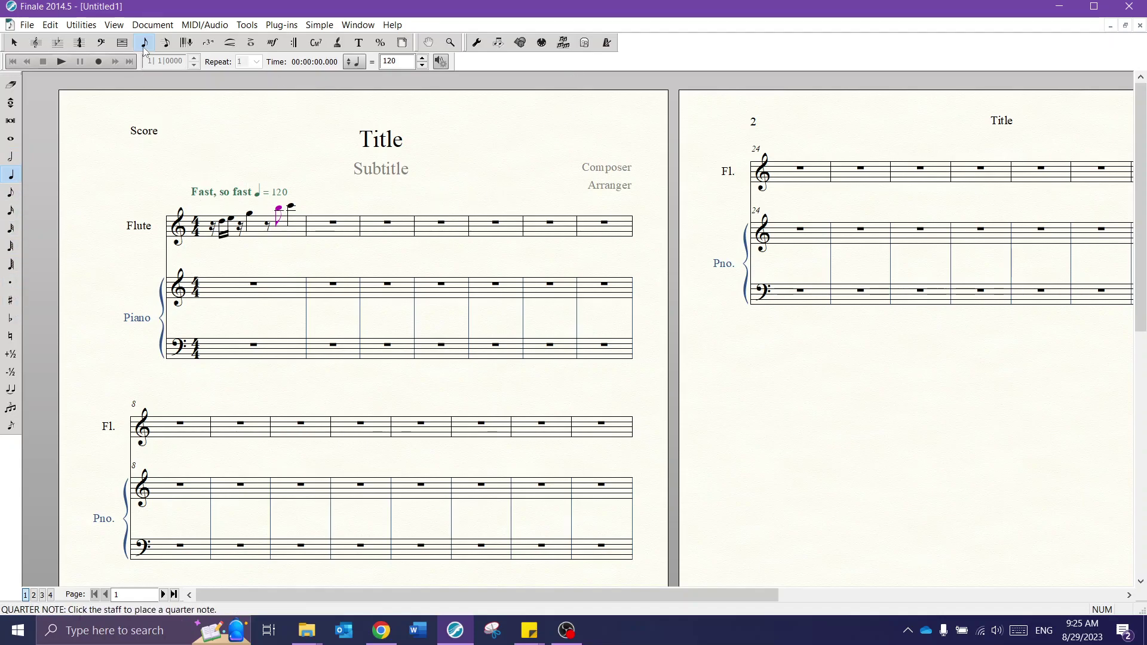
click(14, 45)
click(403, 44)
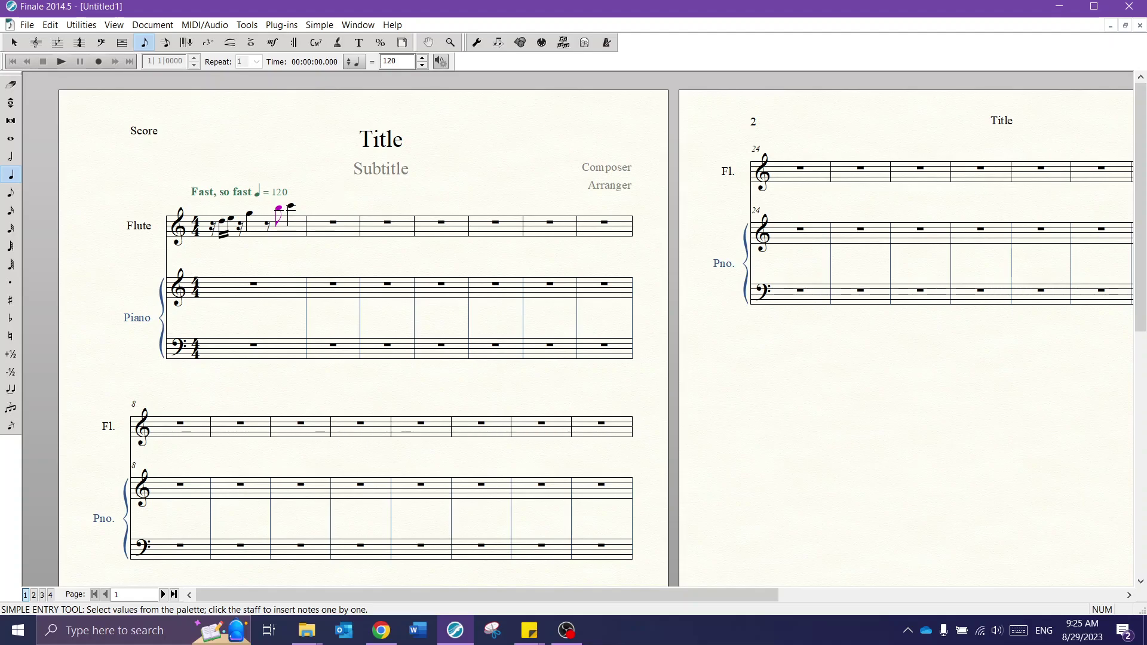
Try shifting the eighth-note B in the flute's first measure by an octave and by single steps, returning it to B.
key(shift+Up)
key(shift+Down)
key(Up)
key(Down)
key(Down)
key(Down)
key(Down)
key(Up)
key(Up)
Turn the eighth rest and both sixteenth rests in the flute's first measure back into notes.
key(Left)
key(r)
key(Left)
key(r)
key(Left)
key(Left)
key(Left)
key(r)
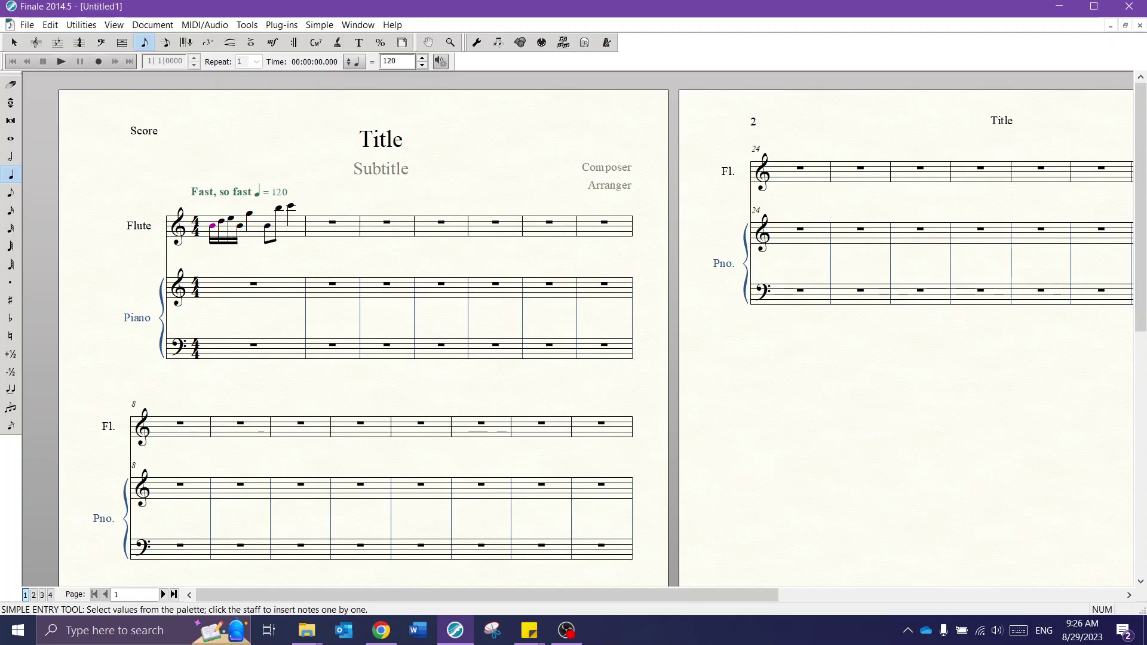
Raise the three notes made from rests in the flute's first measure to C, F and A.
key(Up)
key(Right)
key(Right)
key(Up)
key(Up)
key(Up)
key(Up)
key(Right)
key(Up)
key(Up)
key(Up)
key(Up)
key(Up)
key(Up)
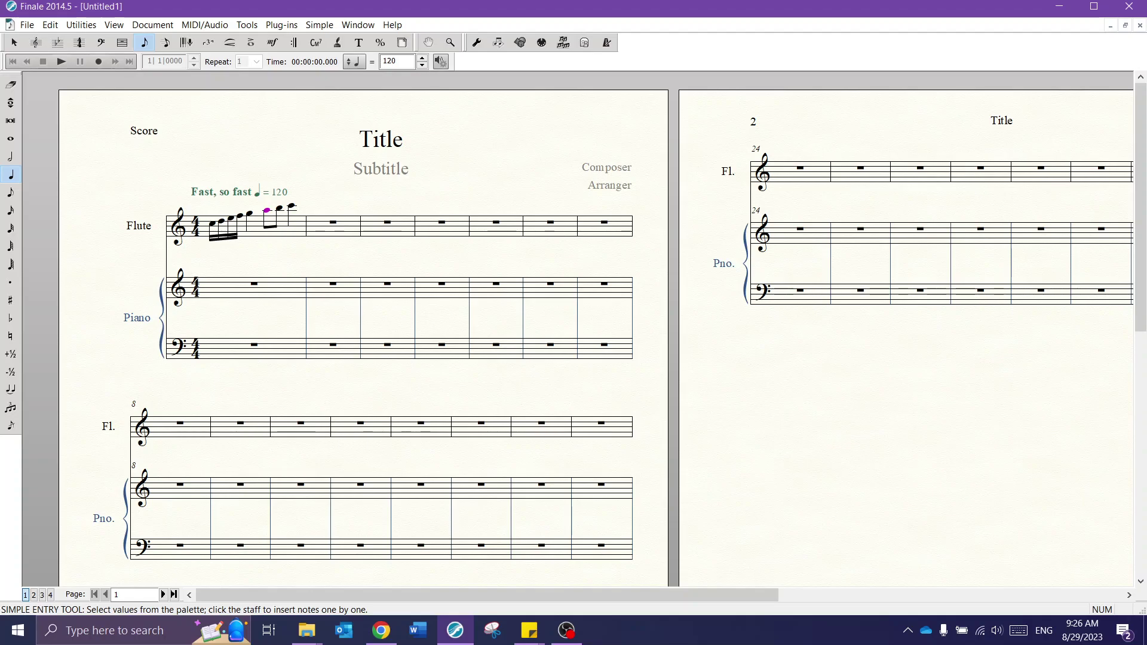
Turn the eighth-note A in the flute's first measure into a rest.
key(r)
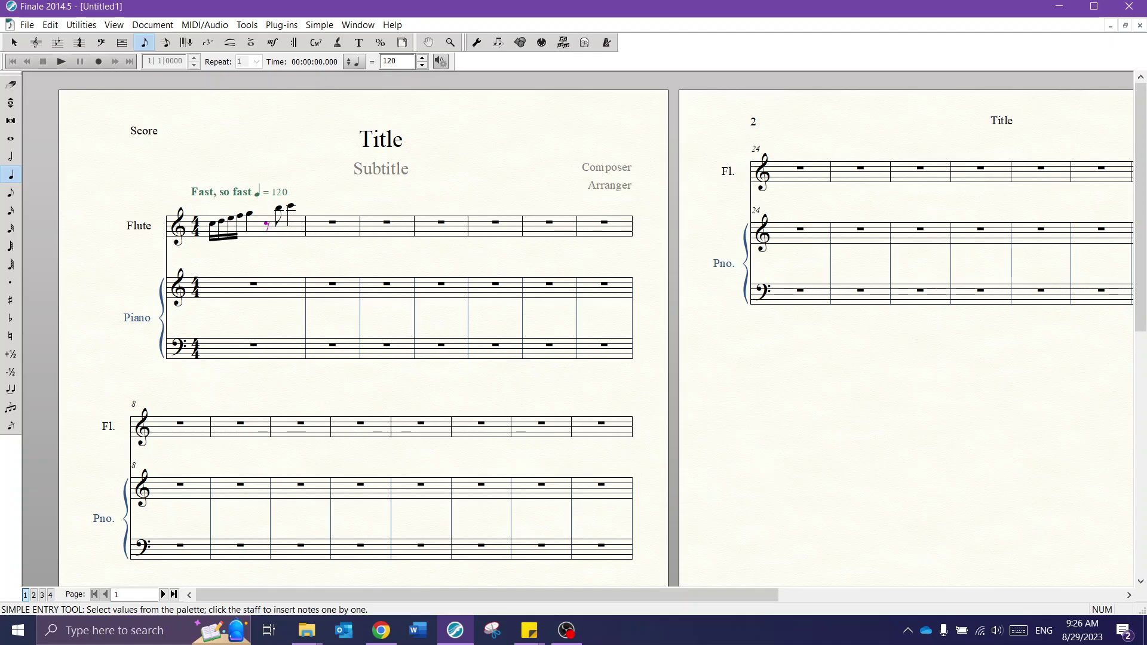
Turn the eighth rest in the flute's first measure back into the note A.
key(a)
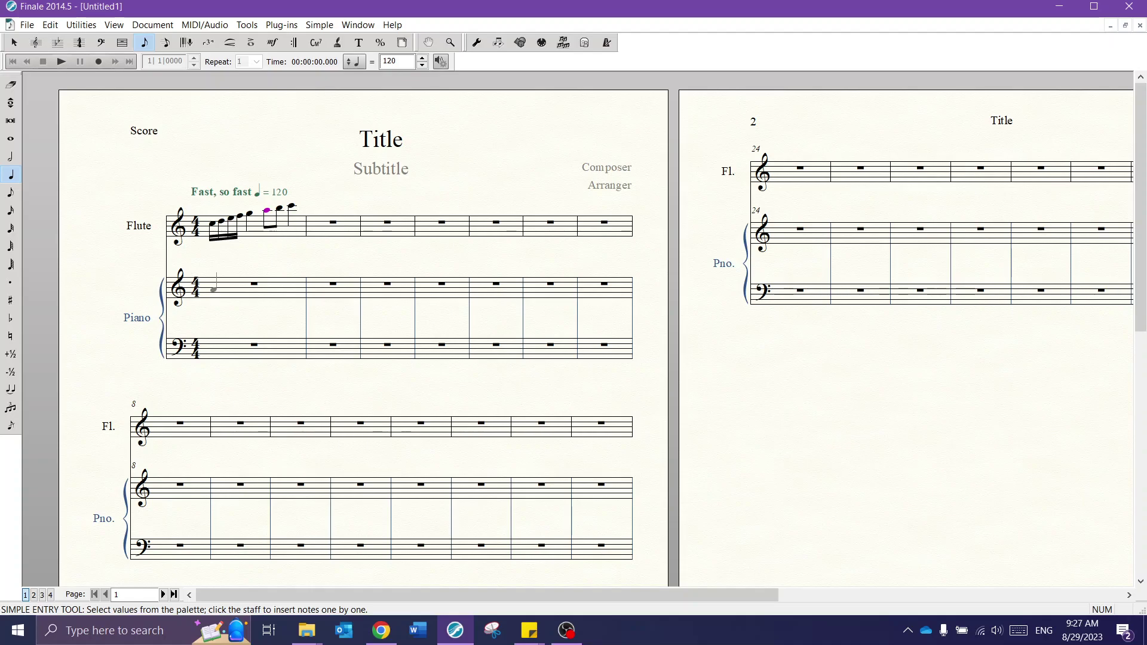
Enter a quarter, a half and a quarter note on A in the first measure of the piano's treble staff.
click(213, 288)
click(229, 287)
click(287, 289)
key(Left)
key(Left)
key(Left)
key(Right)
key(Right)
key(Left)
key(Left)
key(Right)
key(Right)
key(Right)
key(Left)
key(Left)
key(Left)
Add a layer 2 whole note below the first quarter note in the piano's treble staff.
click(34, 595)
key(alt+7)
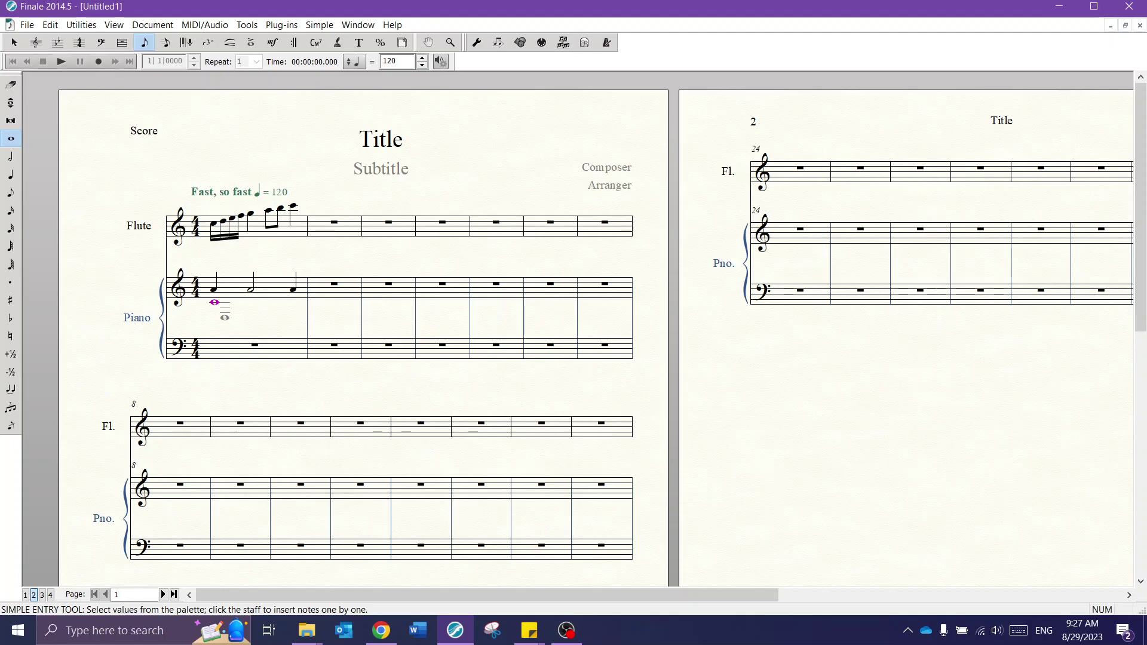
Fill the first measure of the piano's bass staff with layer 2 eighth notes A, C, E, G-sharp, A, C, B, A.
click(11, 193)
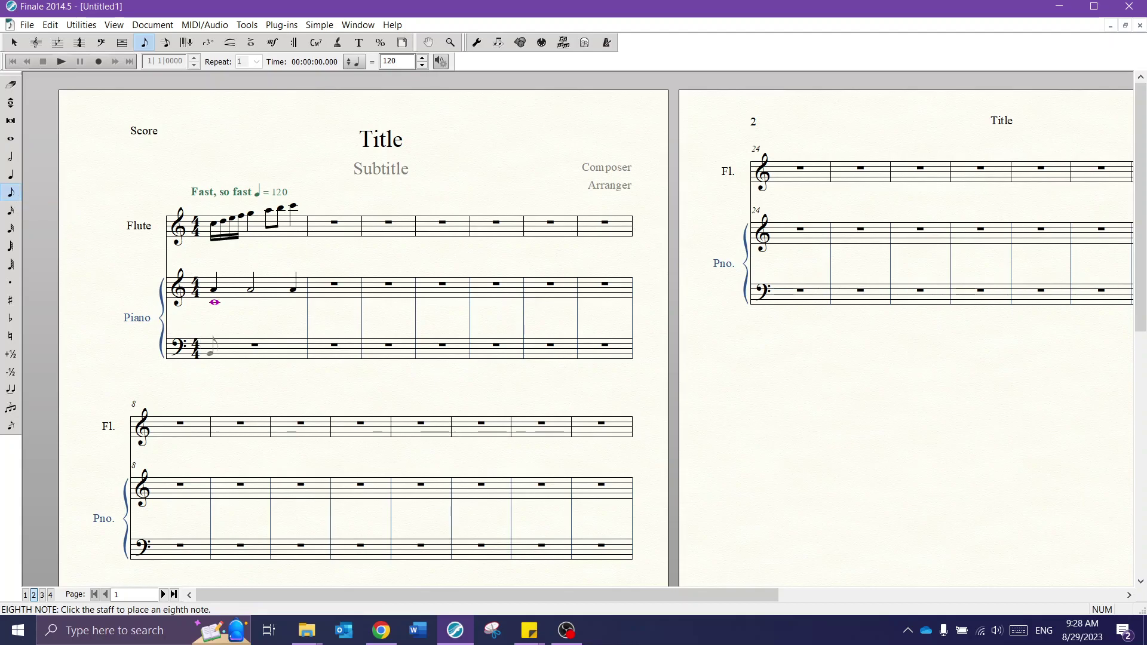
click(211, 350)
click(227, 347)
click(250, 346)
click(266, 341)
click(281, 339)
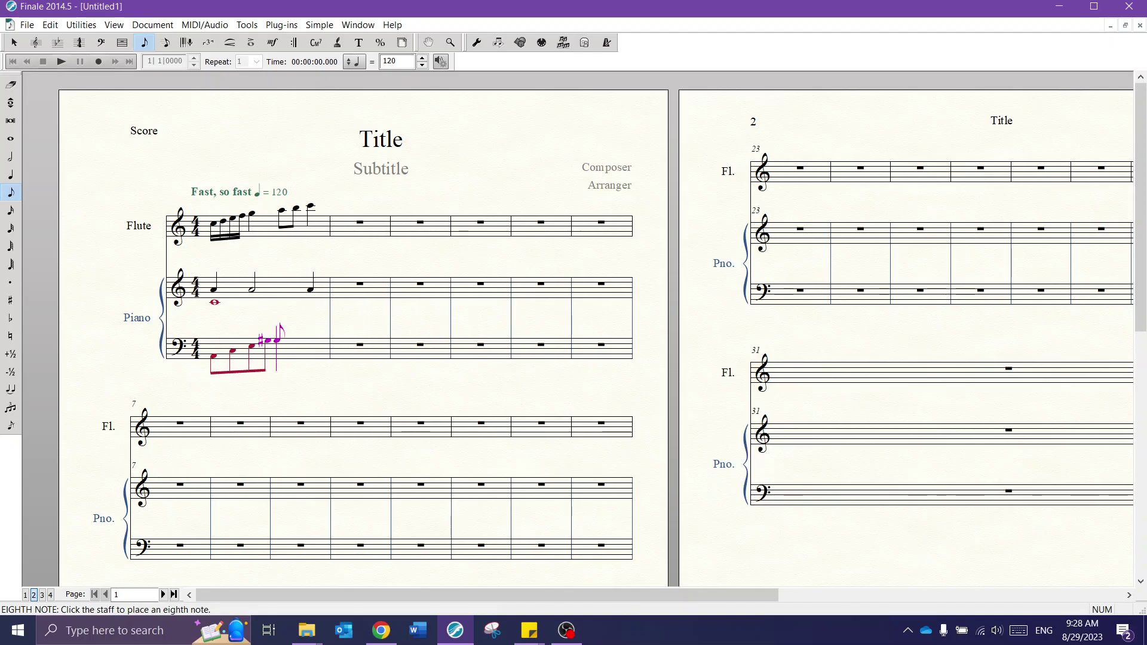
click(292, 335)
click(309, 335)
click(323, 338)
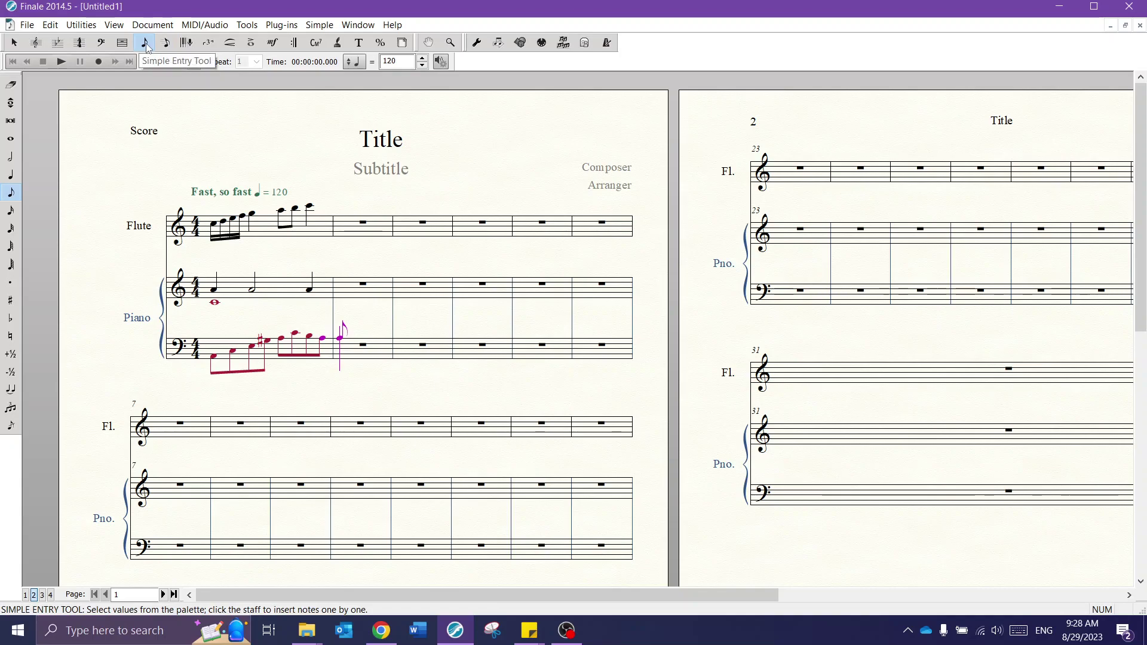
Move the contents of layer 2 into layer 1 for the first measure of the piano's bass staff.
click(15, 42)
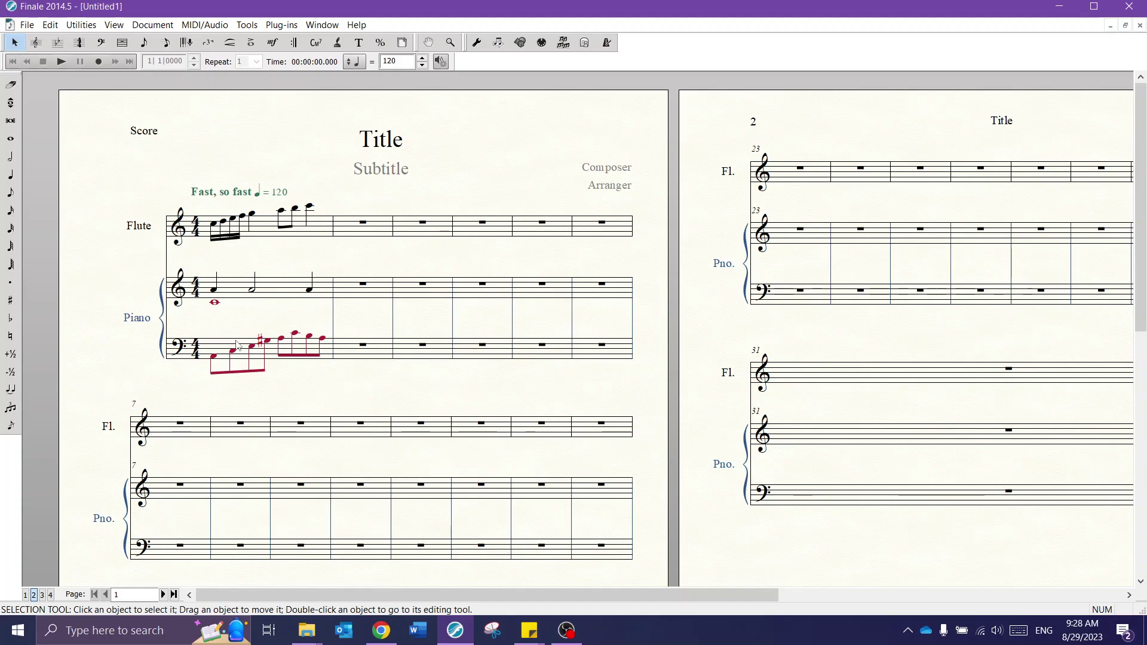
click(214, 352)
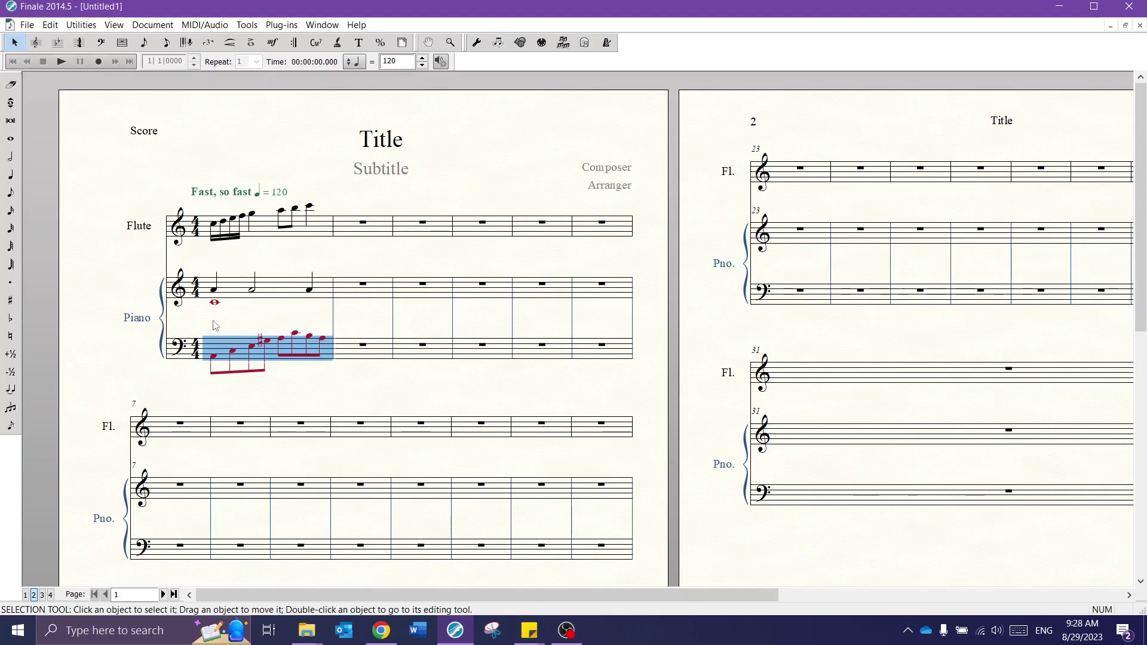
key(Up)
key(Up)
click(232, 351)
drag(202, 315, 335, 367)
click(50, 25)
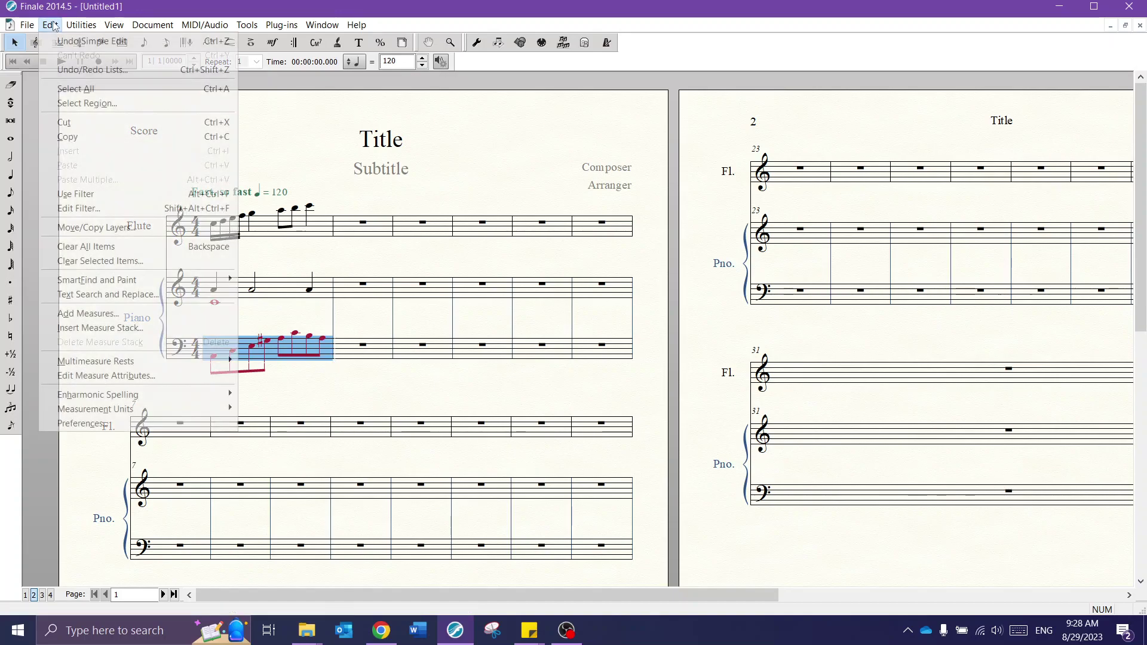
click(124, 233)
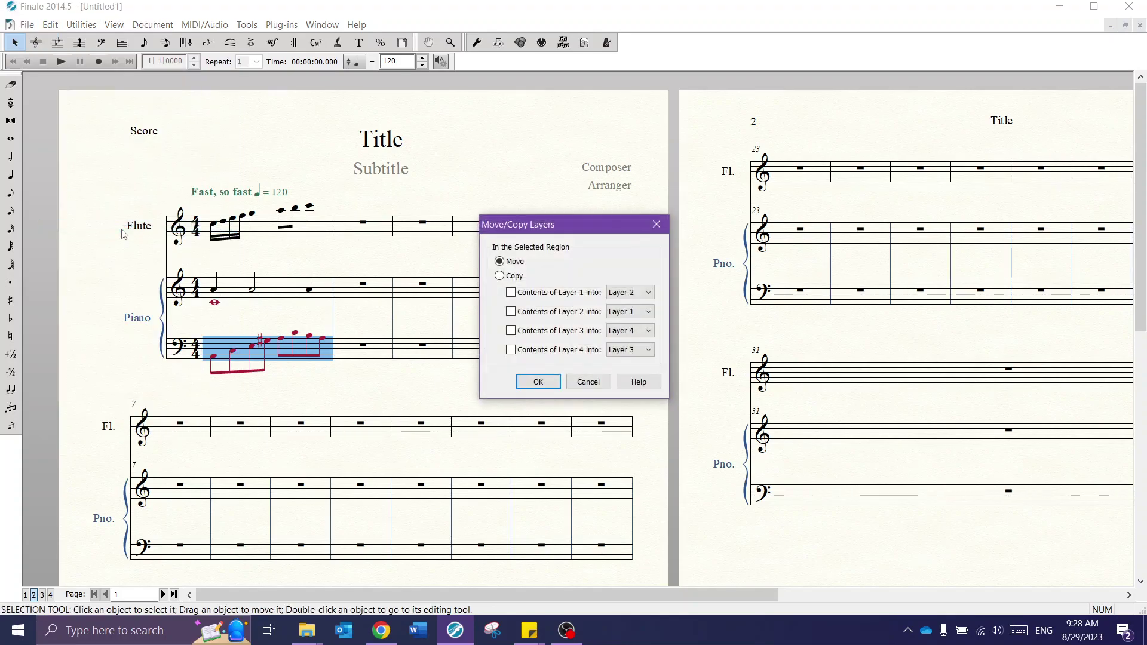
click(555, 315)
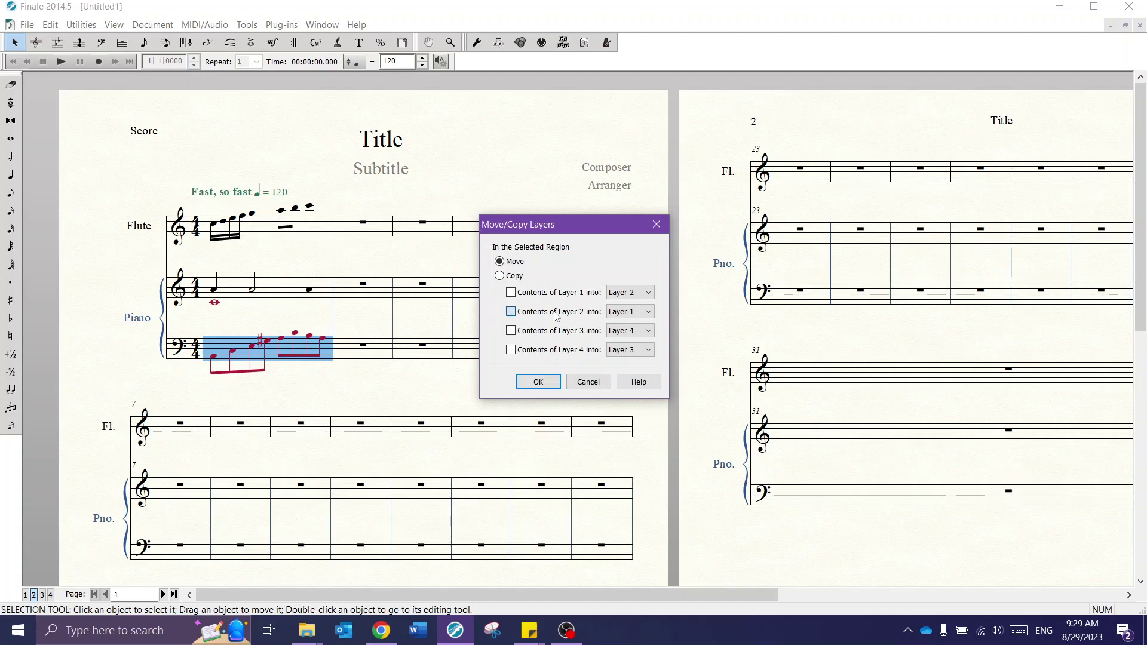
click(538, 383)
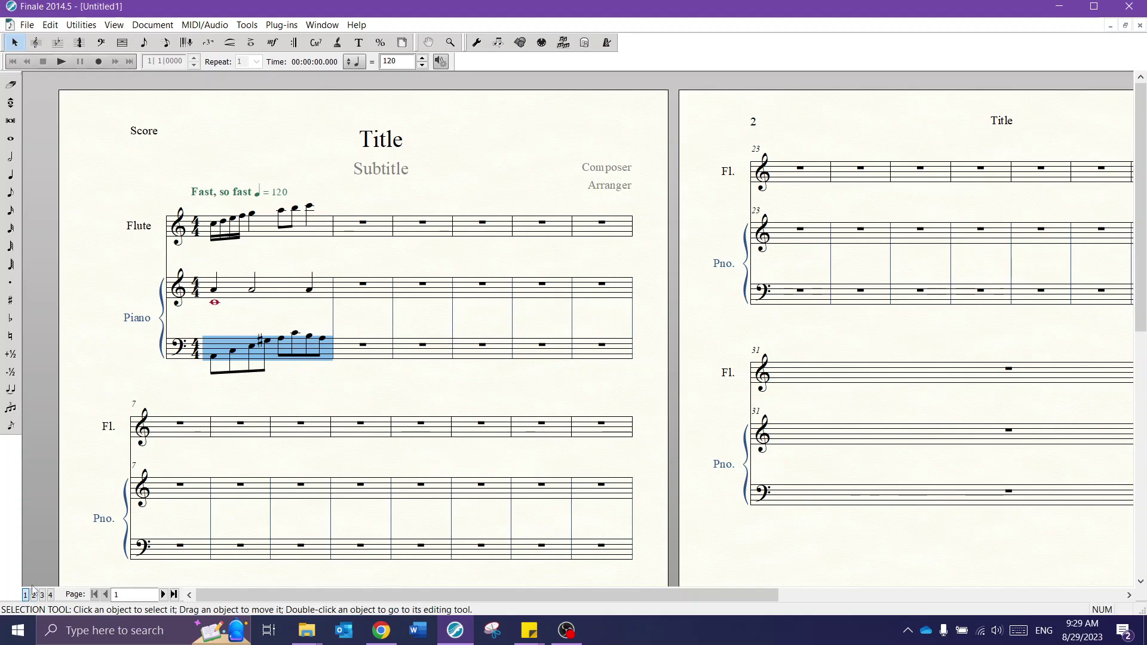
click(275, 326)
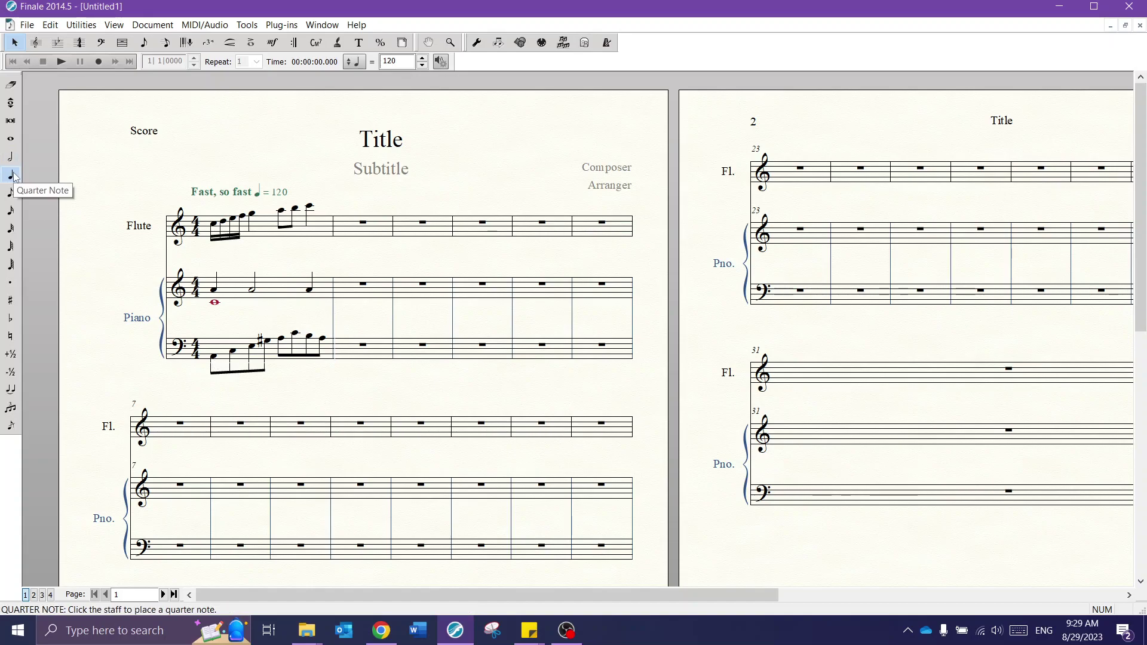
Enter layer 2 quarter notes A and B and eighth notes C, E, D, C above the piano's first bass measure.
click(33, 594)
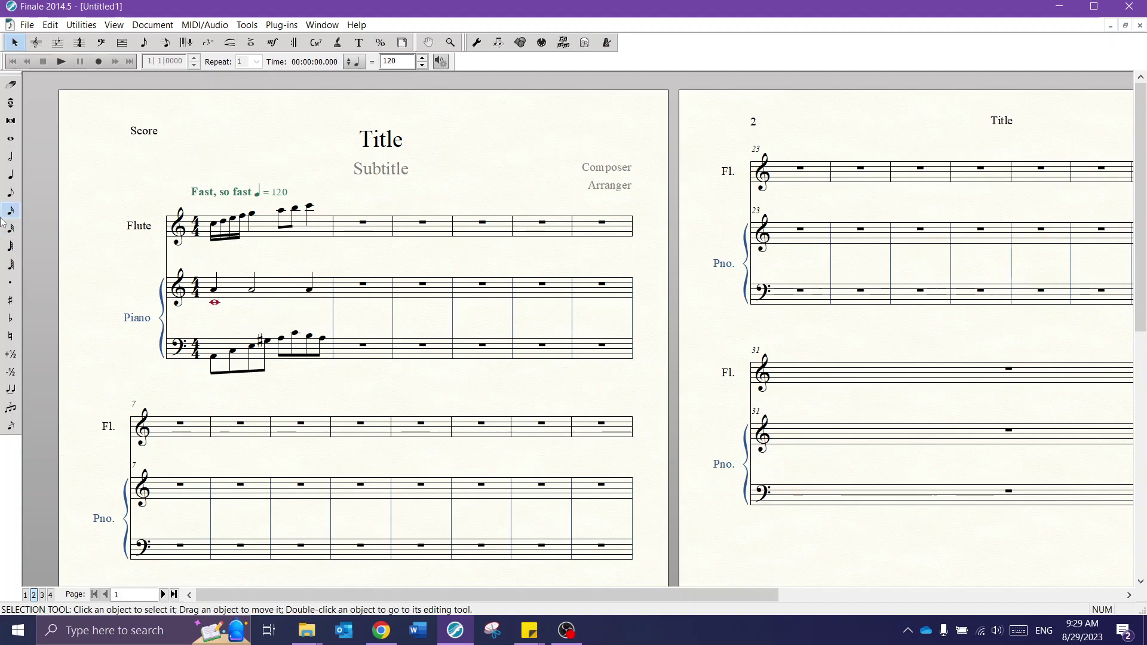
click(12, 177)
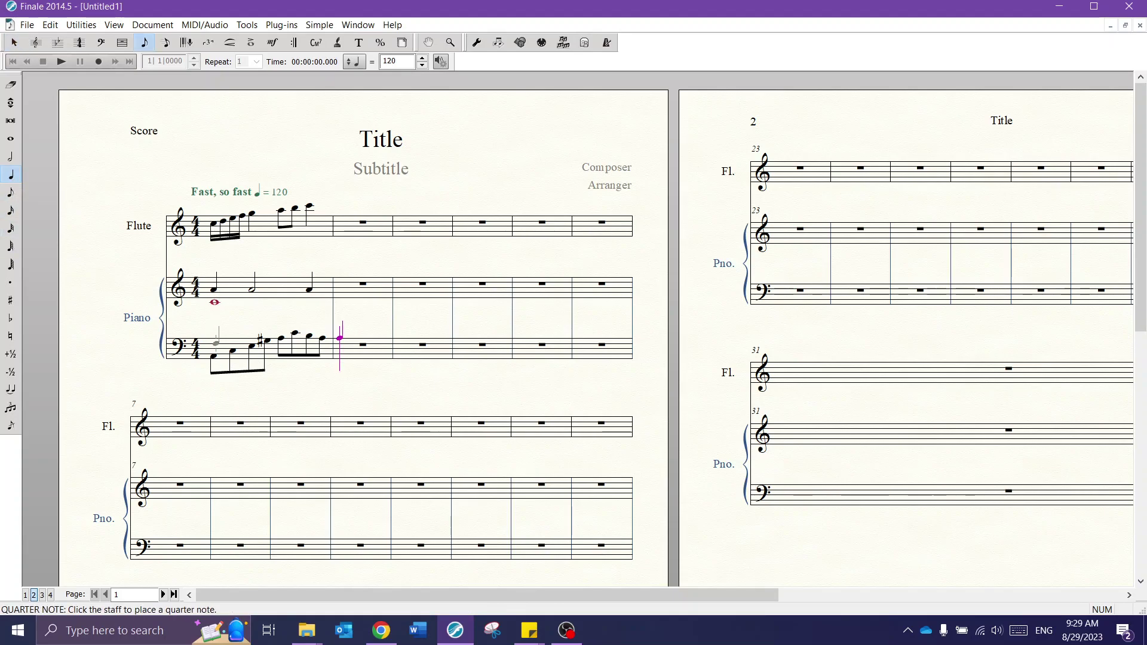
click(215, 339)
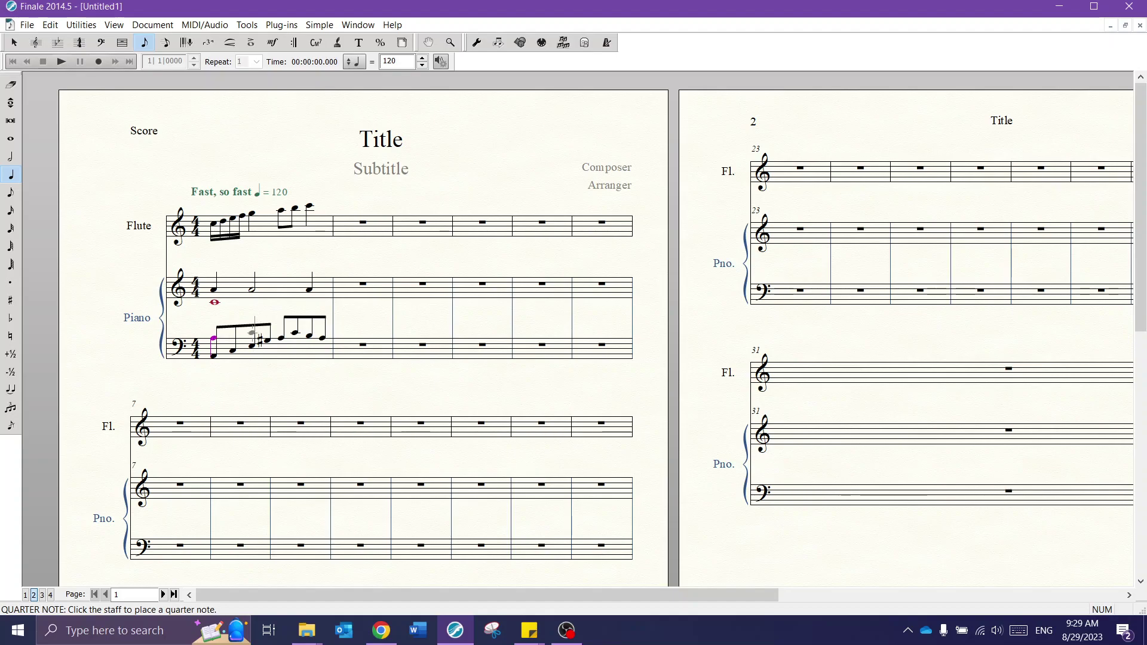
click(251, 337)
key(alt+4)
click(281, 333)
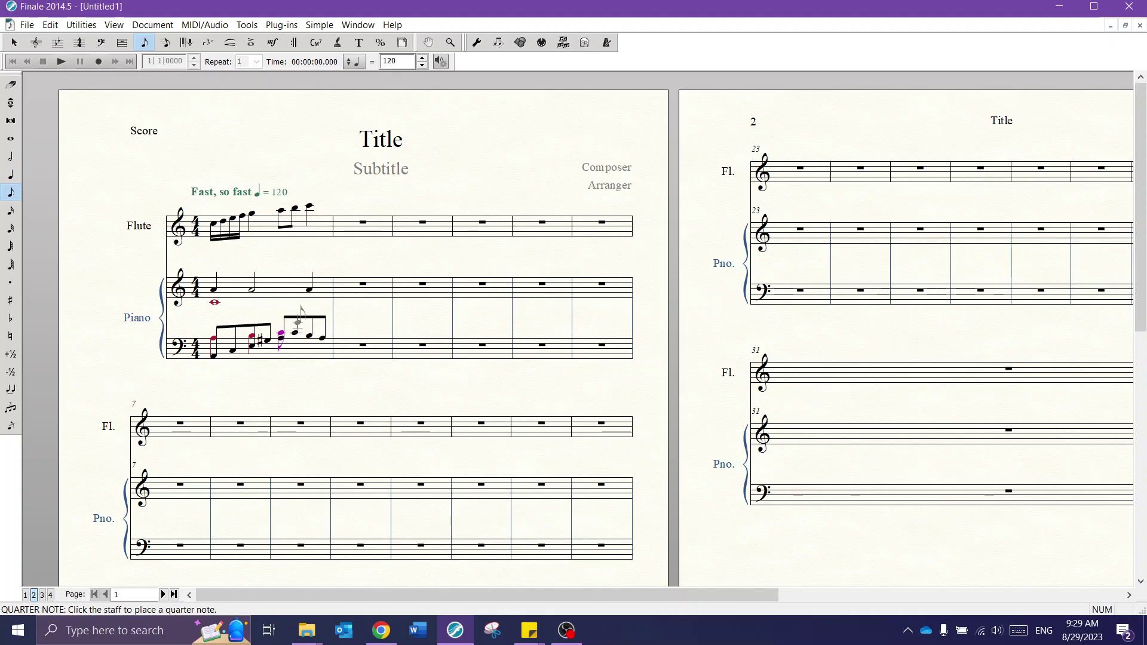
click(295, 329)
click(308, 331)
click(324, 334)
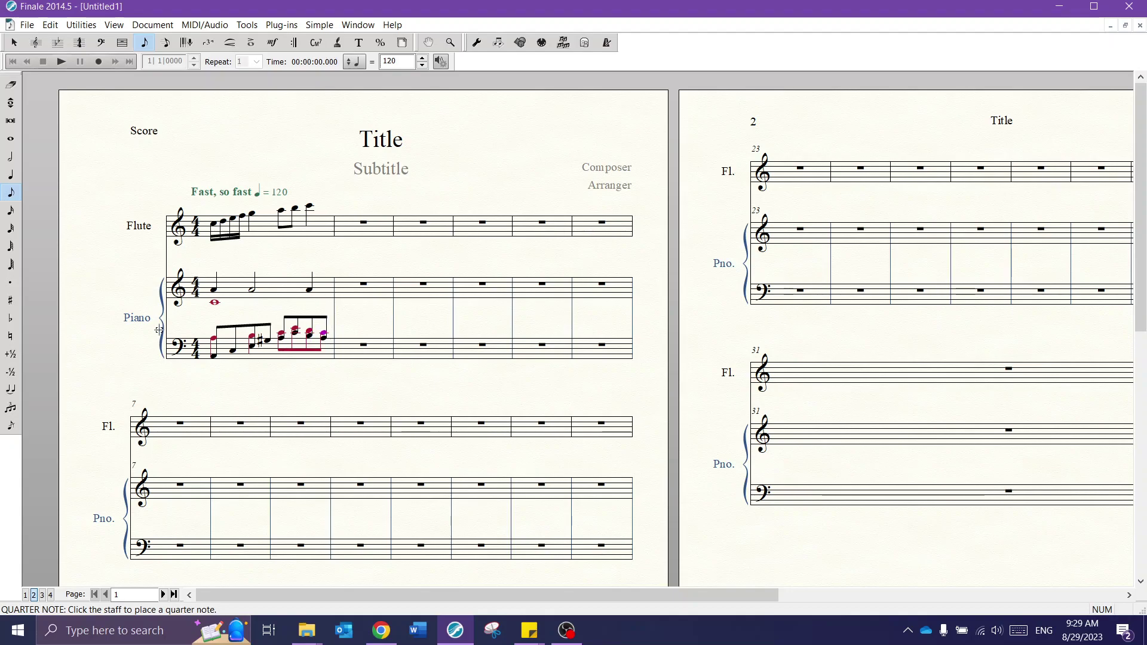
Swap layers 1 and 2 in the piano's first bass measure by moving each layer's contents into the other.
click(15, 42)
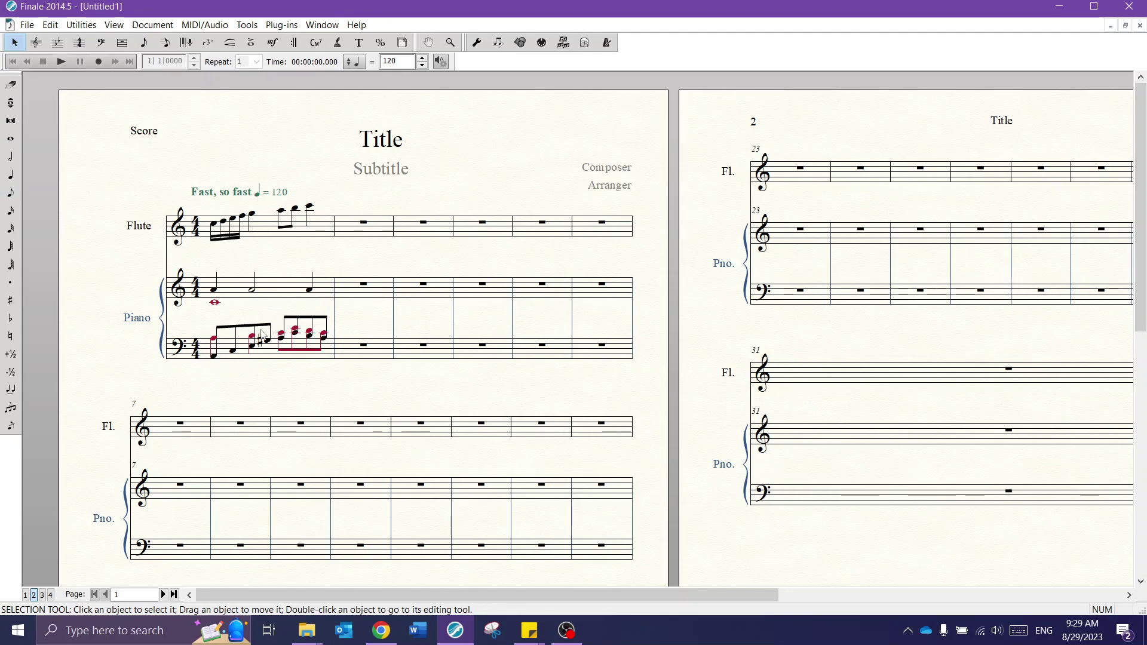
click(25, 594)
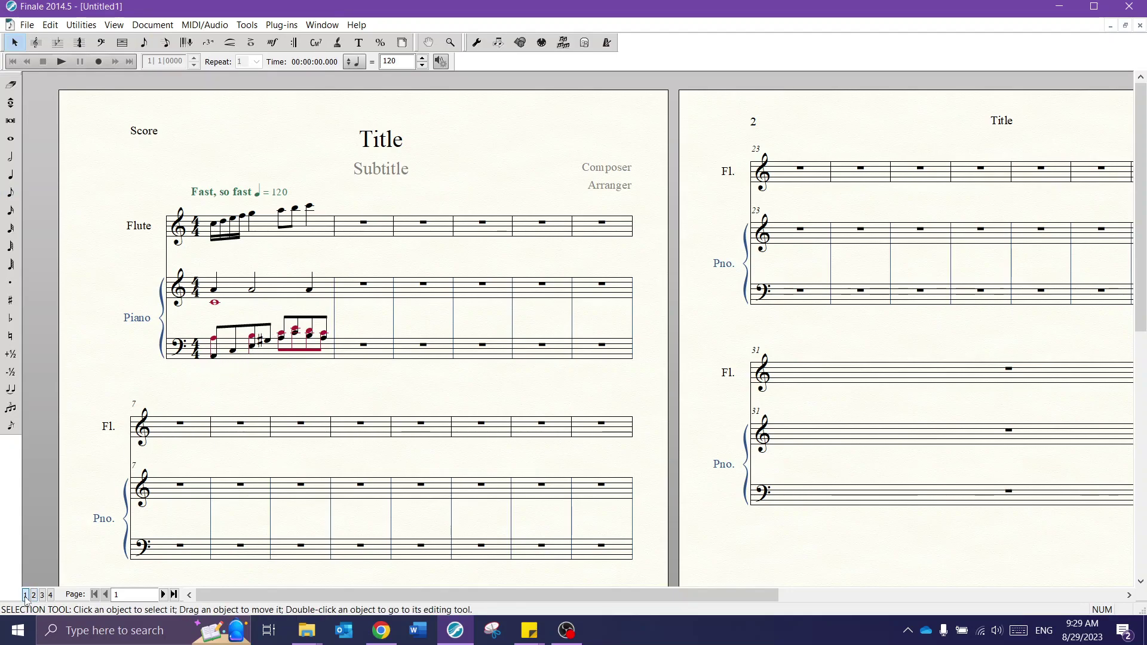
click(303, 358)
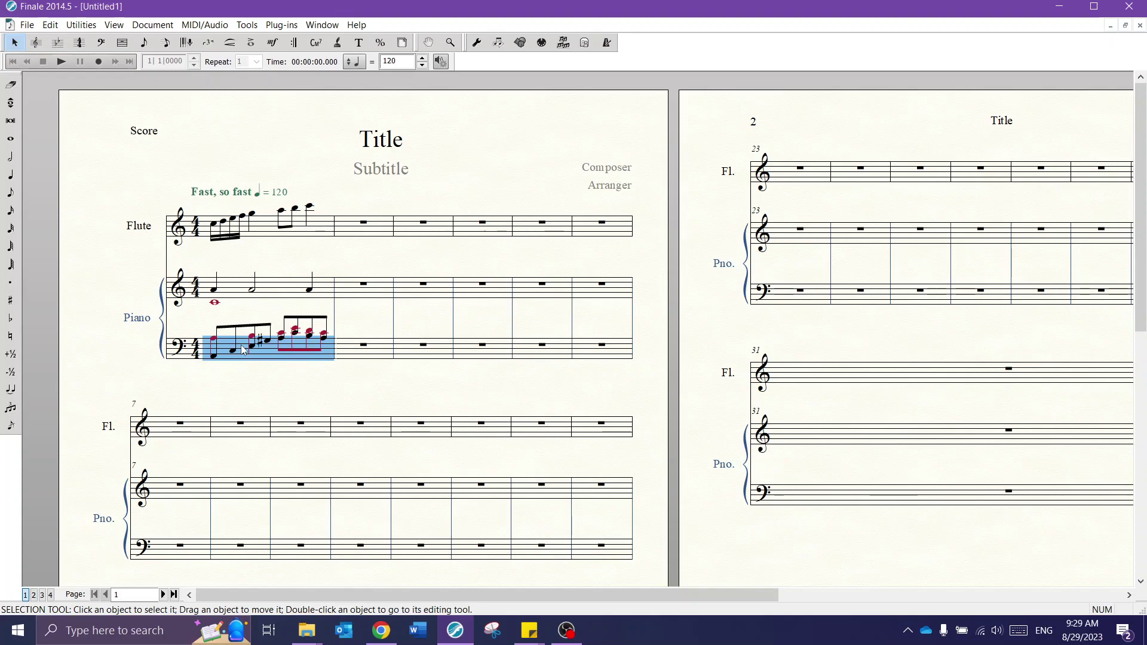
click(50, 26)
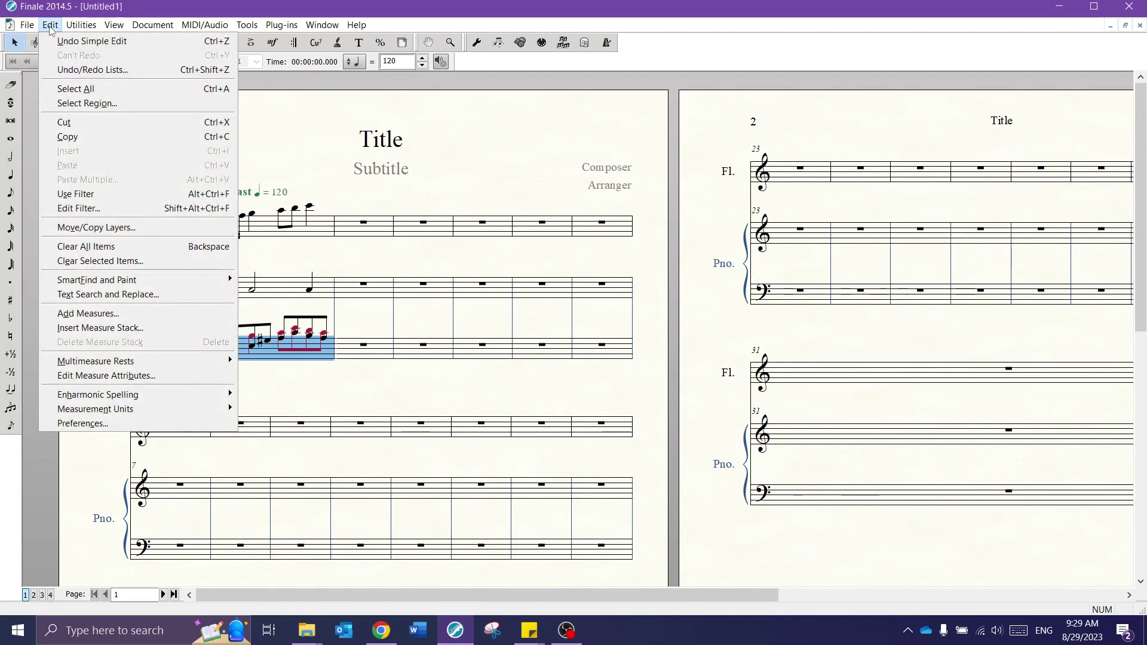
click(96, 228)
click(530, 293)
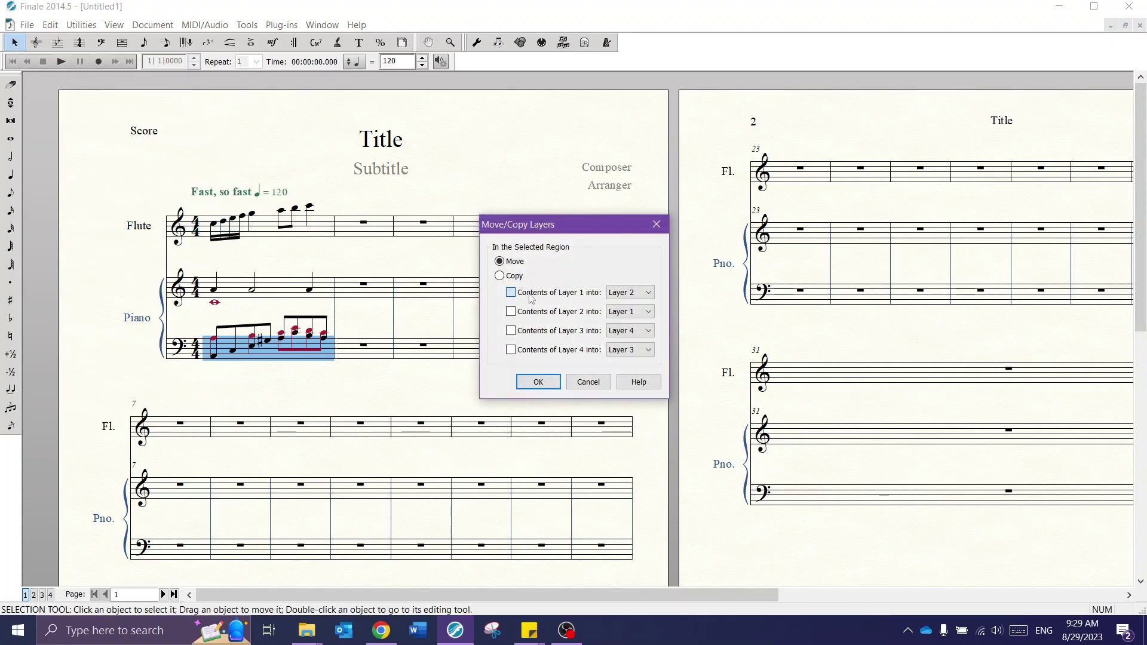
click(551, 318)
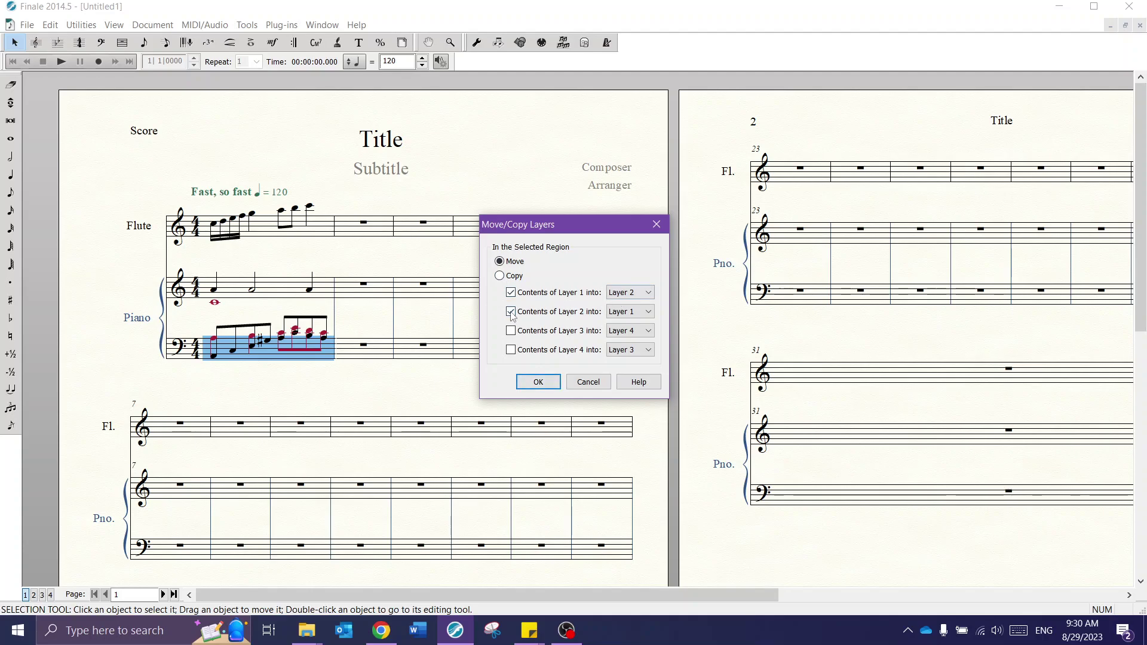
click(530, 384)
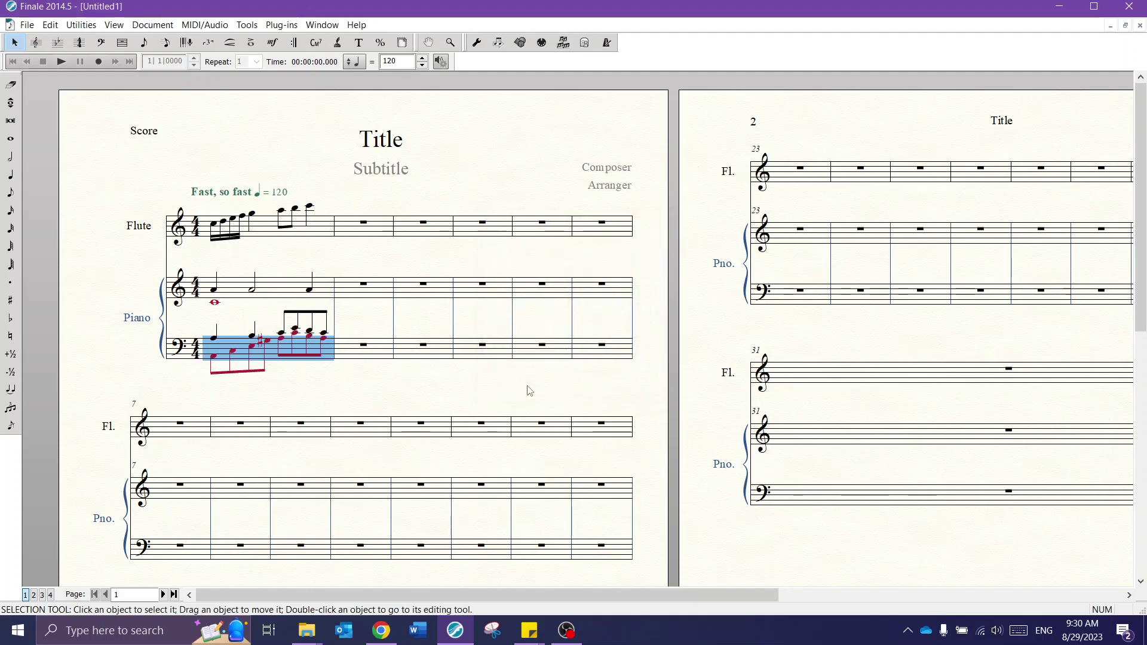
click(250, 322)
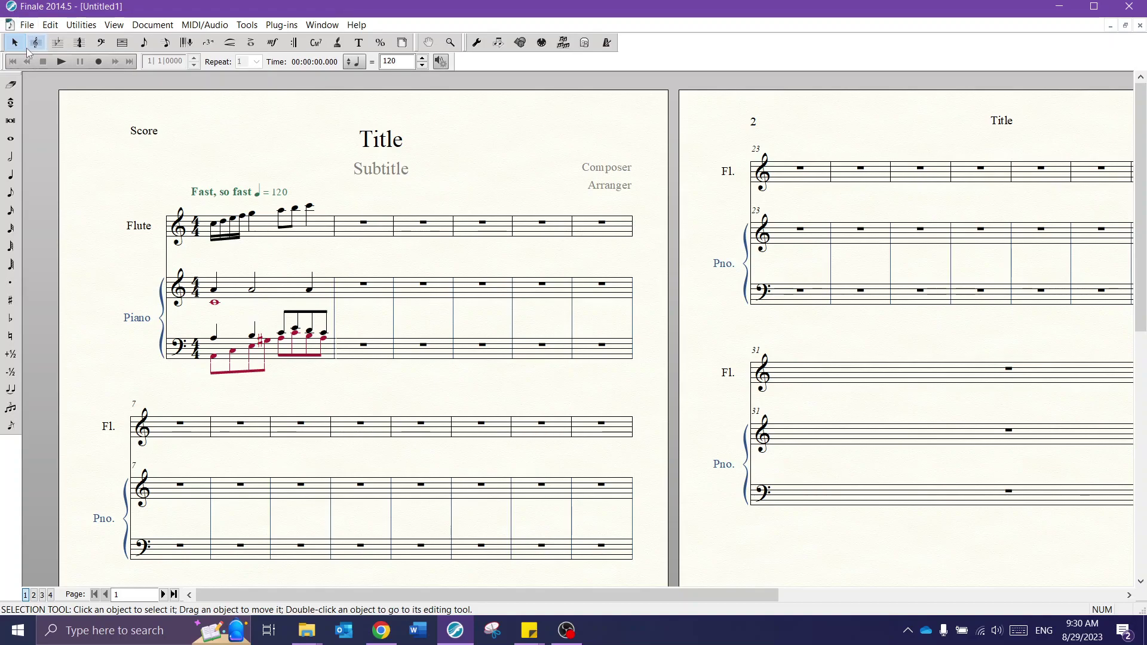
click(51, 25)
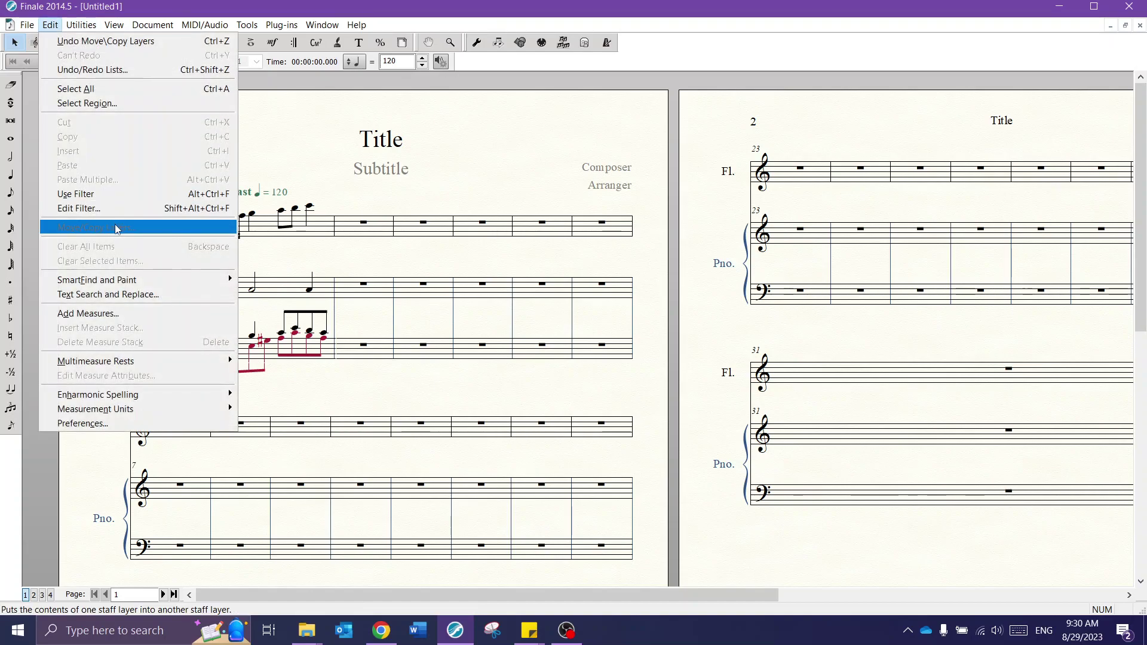
click(175, 4)
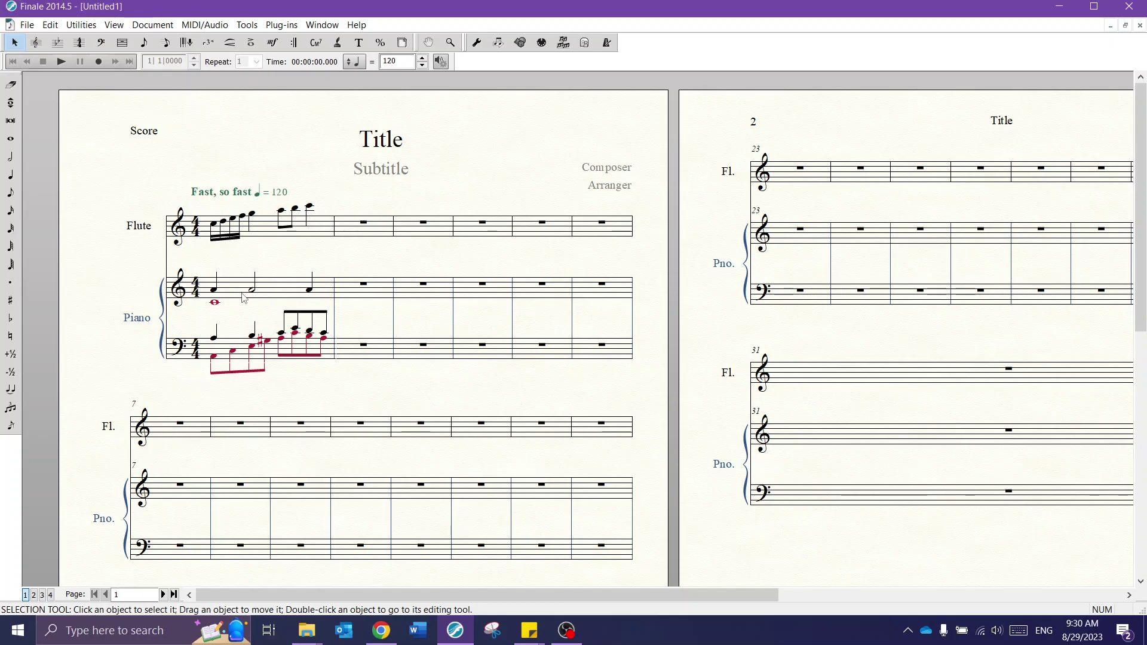
Transpose the flute's first measure up and down by octaves and by steps, ending with its first note on A.
click(282, 234)
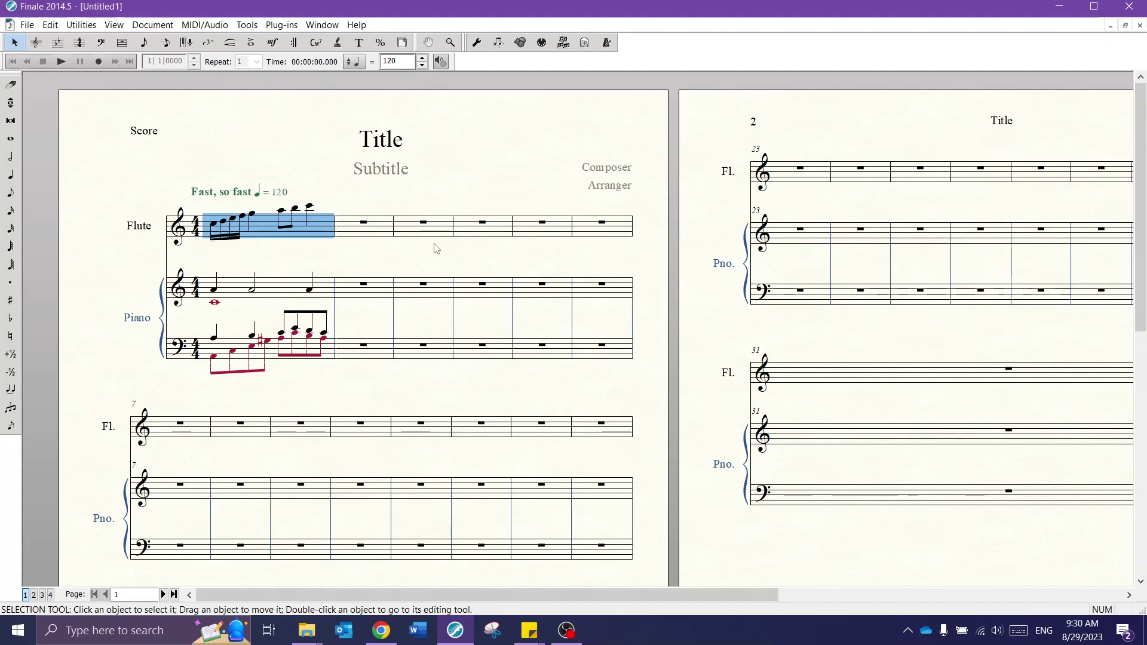
key(ctrl+Down)
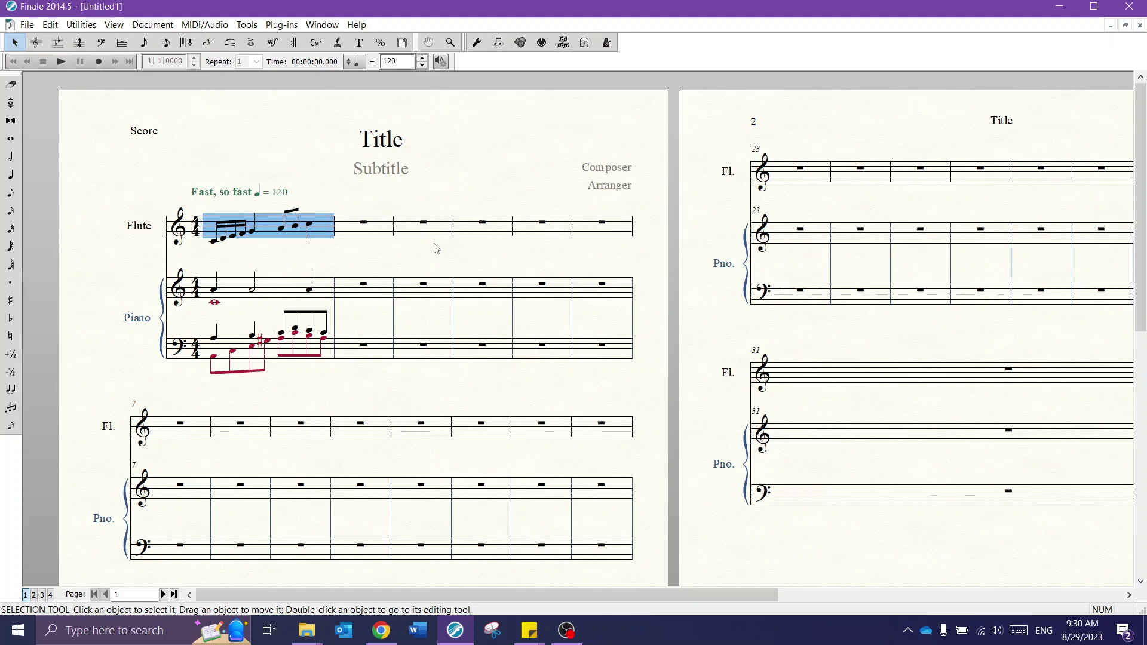
key(ctrl+Up)
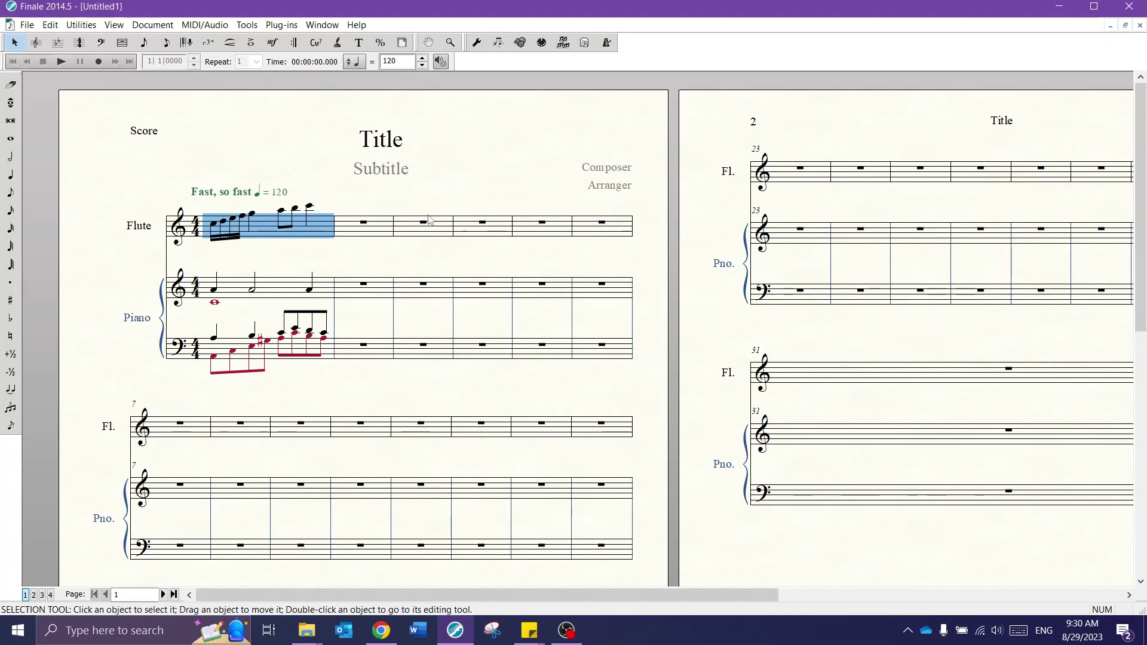
key(Down)
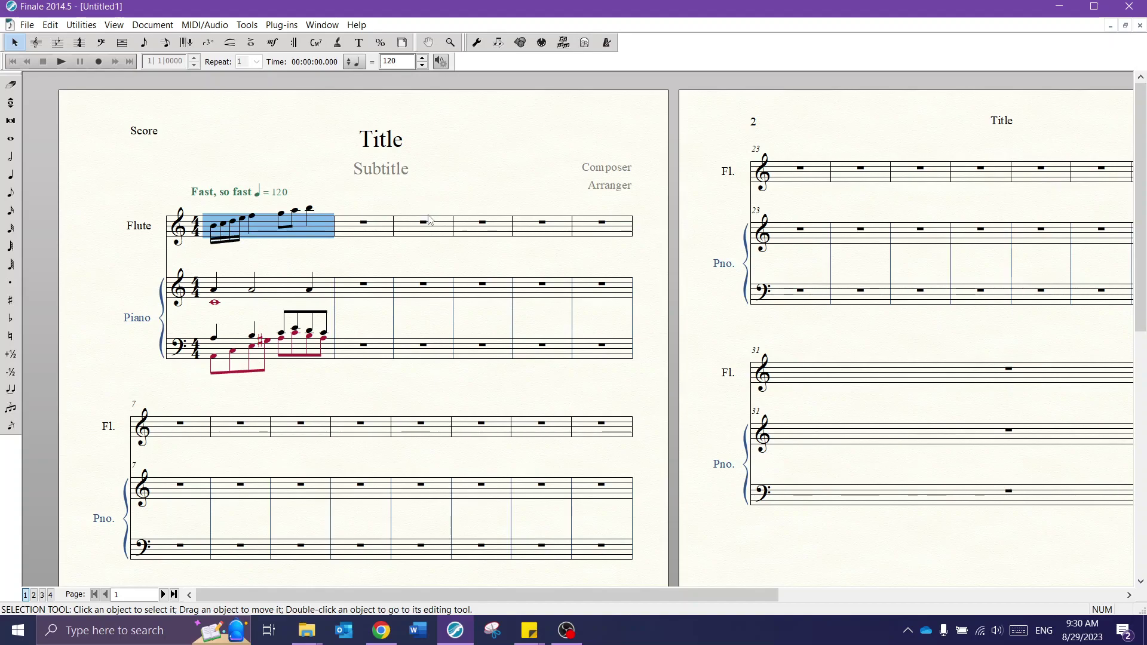
key(Down)
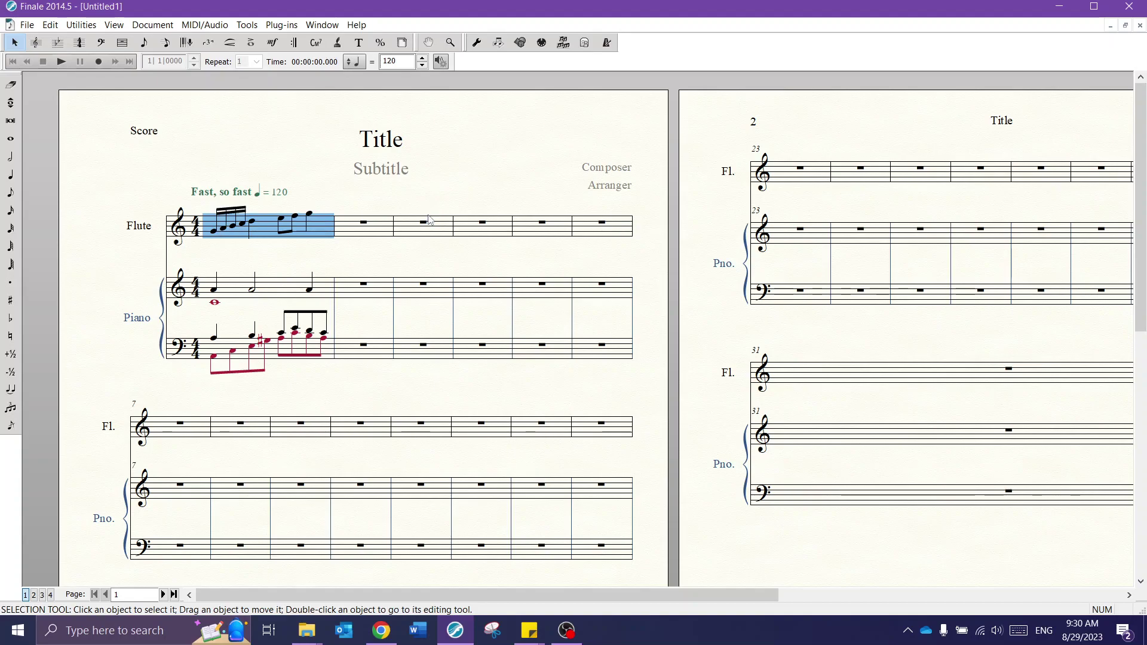
key(Up)
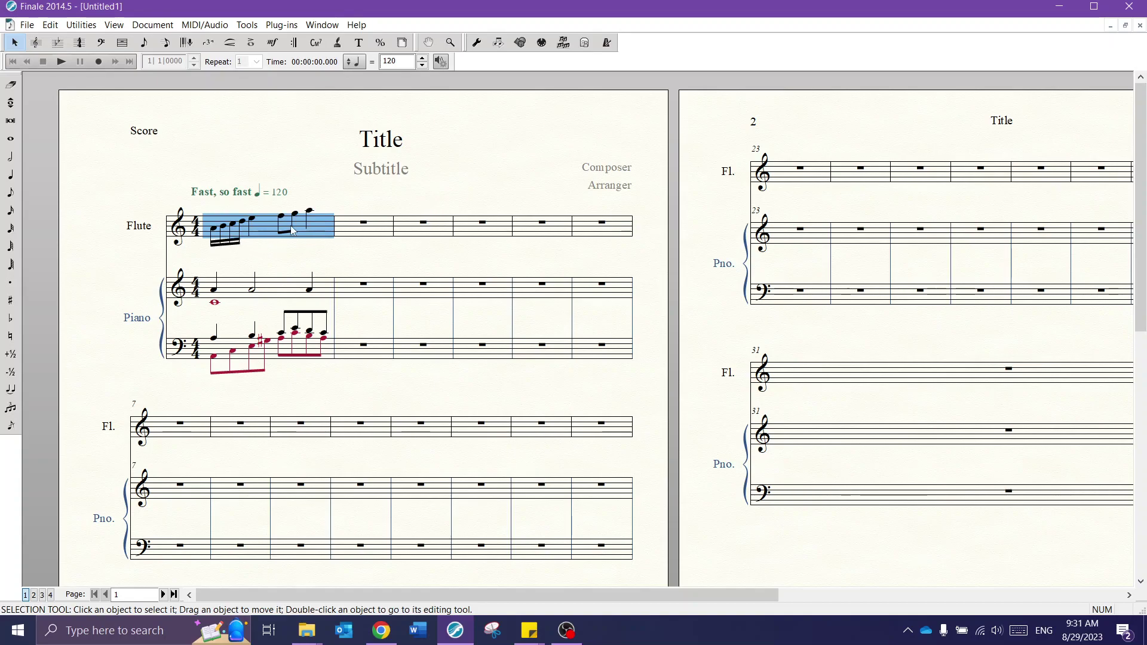
key(shift+Up)
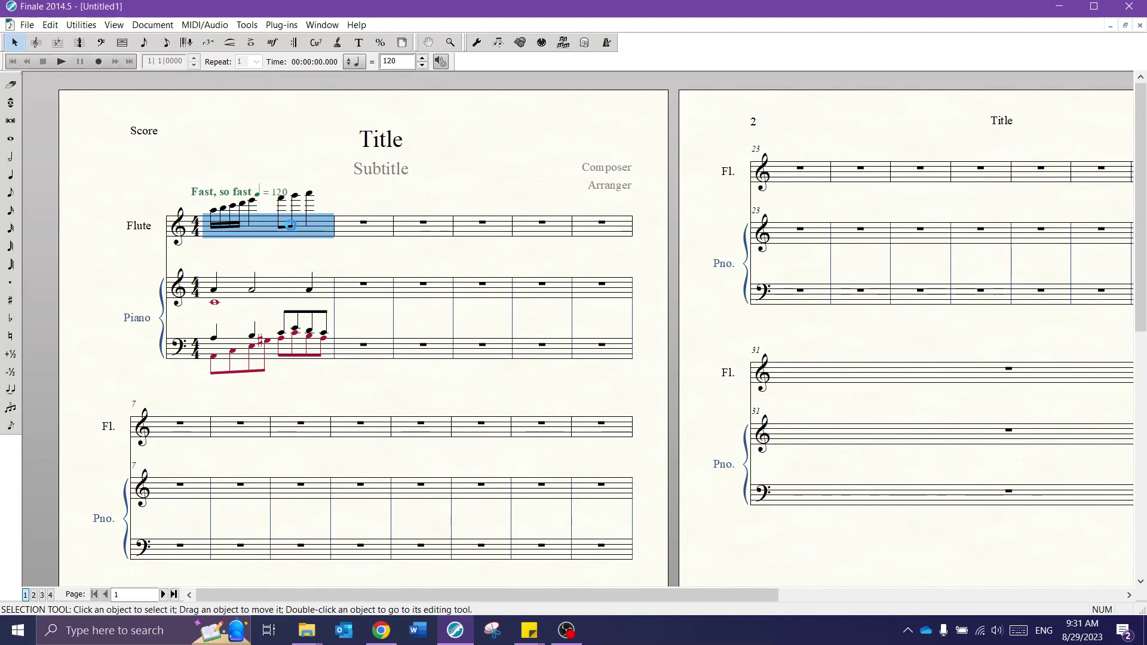
key(shift+Down)
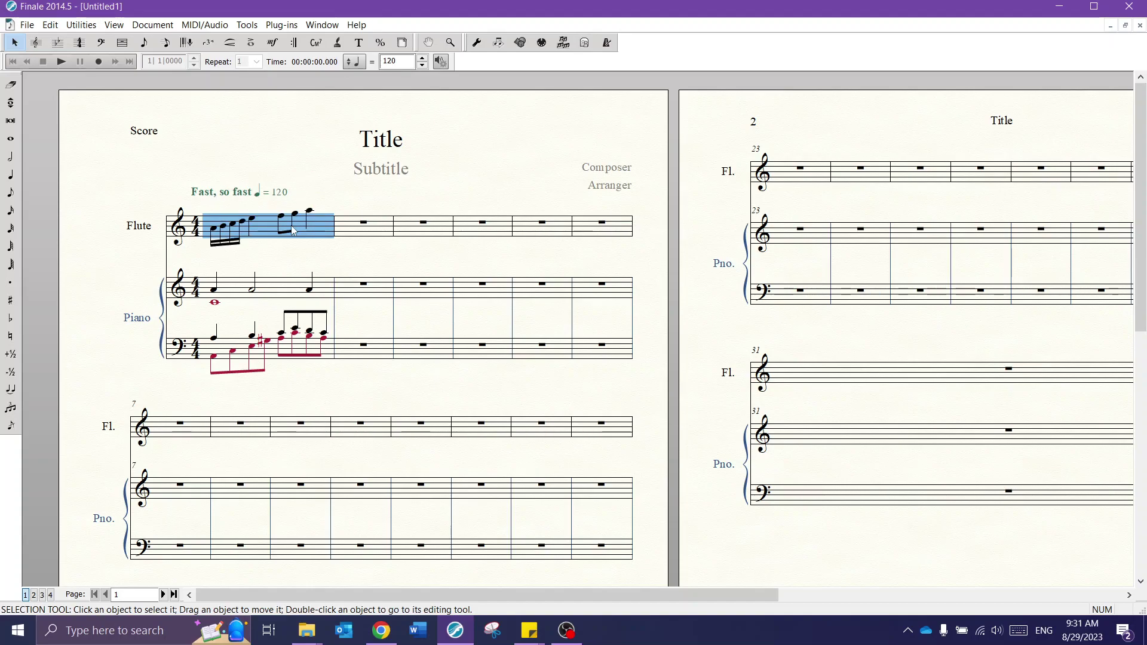
Transpose the flute's first measure down one step and back up again, and deselect it.
key(l)
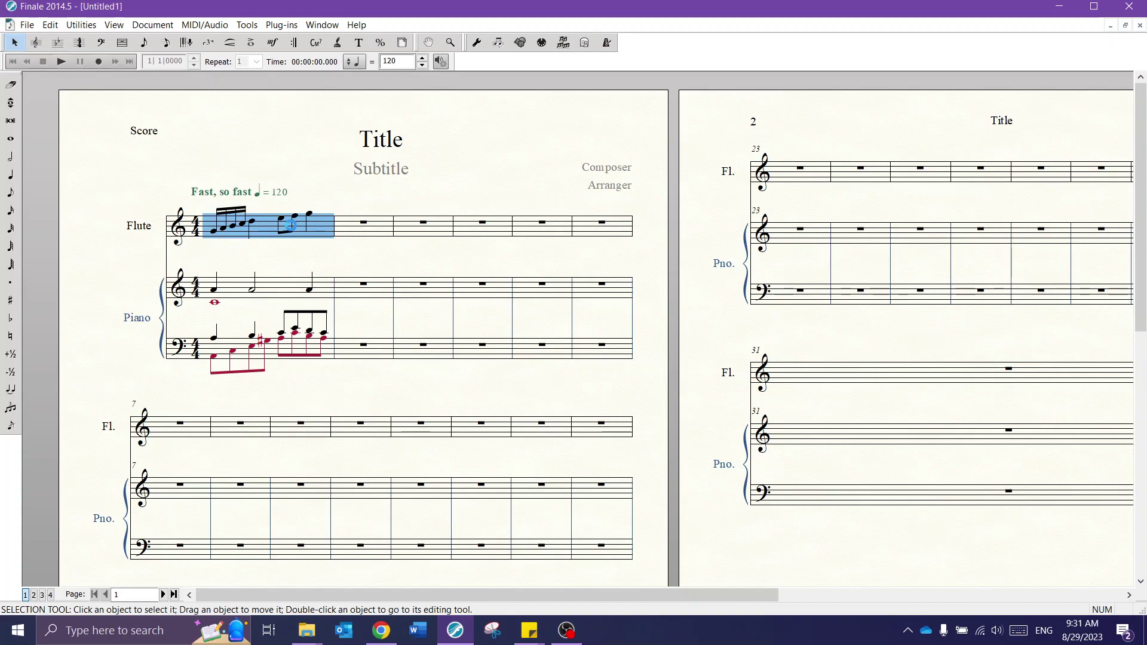
key(l)
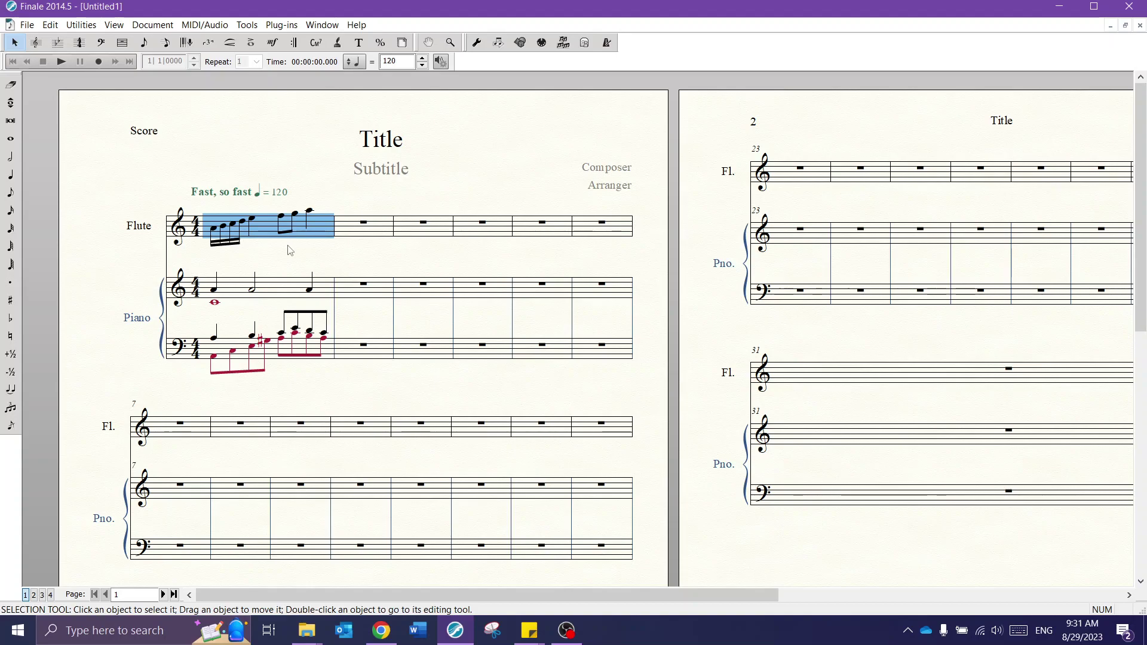
click(280, 268)
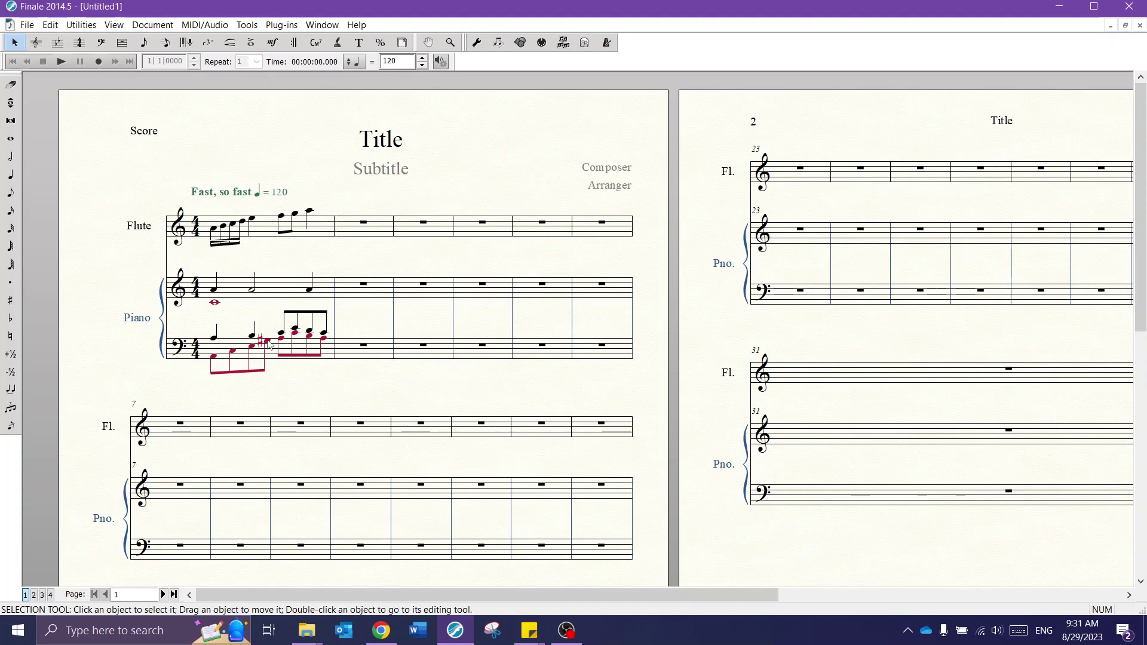
Raise the eighth notes F and G in the flute's first measure by a half step to F-sharp and G-sharp.
double_click(215, 226)
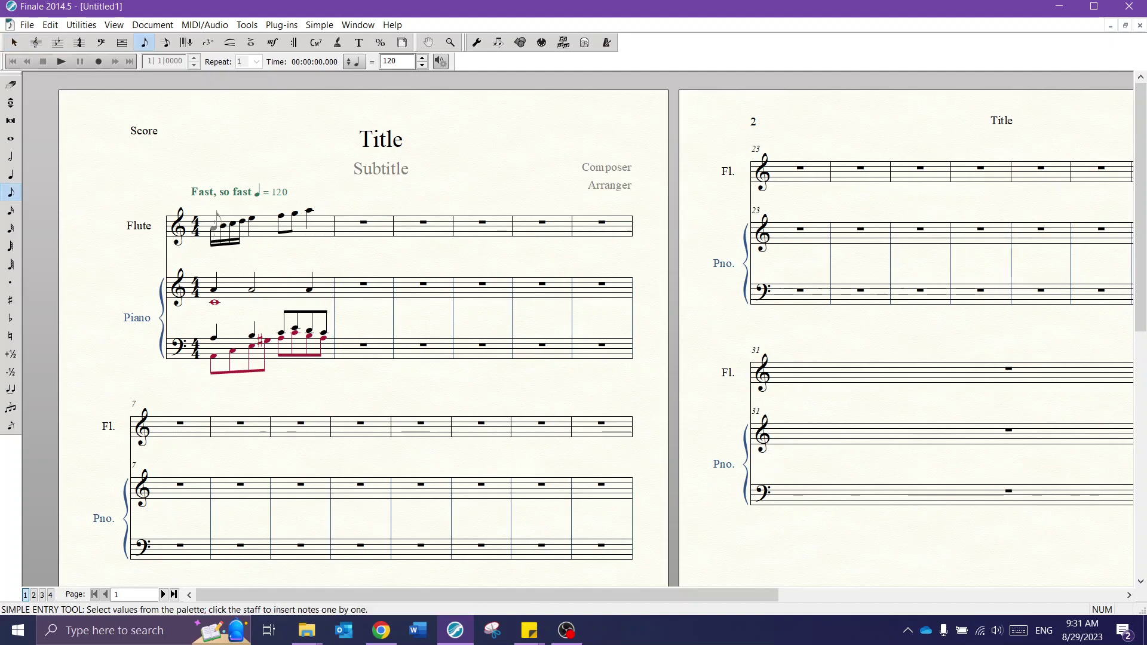
key(Right)
key(Right)
key(Right)
key(Right)
key(Right)
key(plus)
key(Right)
key(plus)
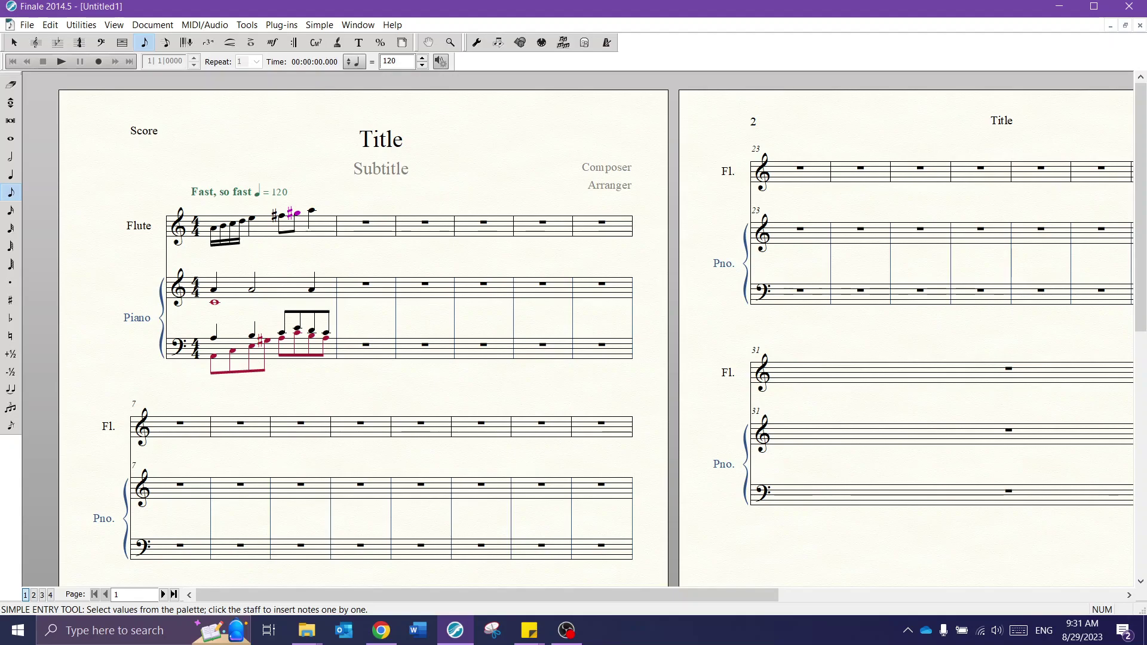
Replace the flute's final quarter note in measure 1 with four descending sixteenth notes A, G, F, E.
key(Right)
key(Right)
key(Left)
key(4)
key(3)
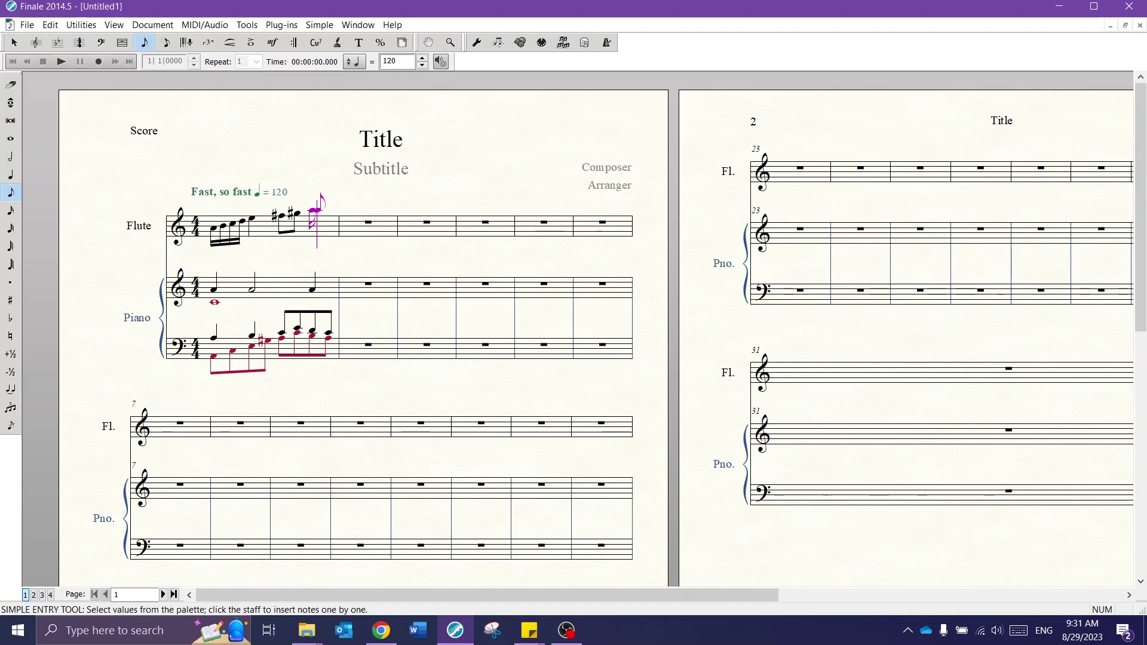
key(g)
key(f)
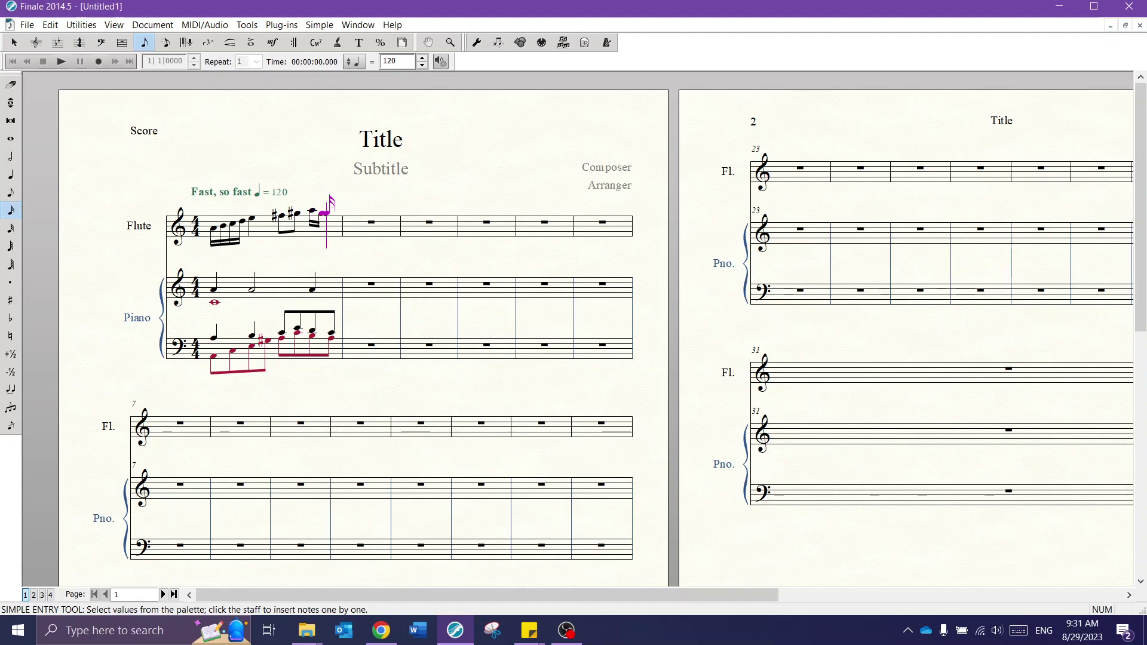
key(e)
key(d)
Lower the sixteenth notes G and F on the flute's fourth beat by a half step to naturals.
key(Left)
key(Left)
key(Left)
key(Left)
key(Left)
key(Left)
key(Left)
key(Right)
key(Right)
key(Right)
key(Right)
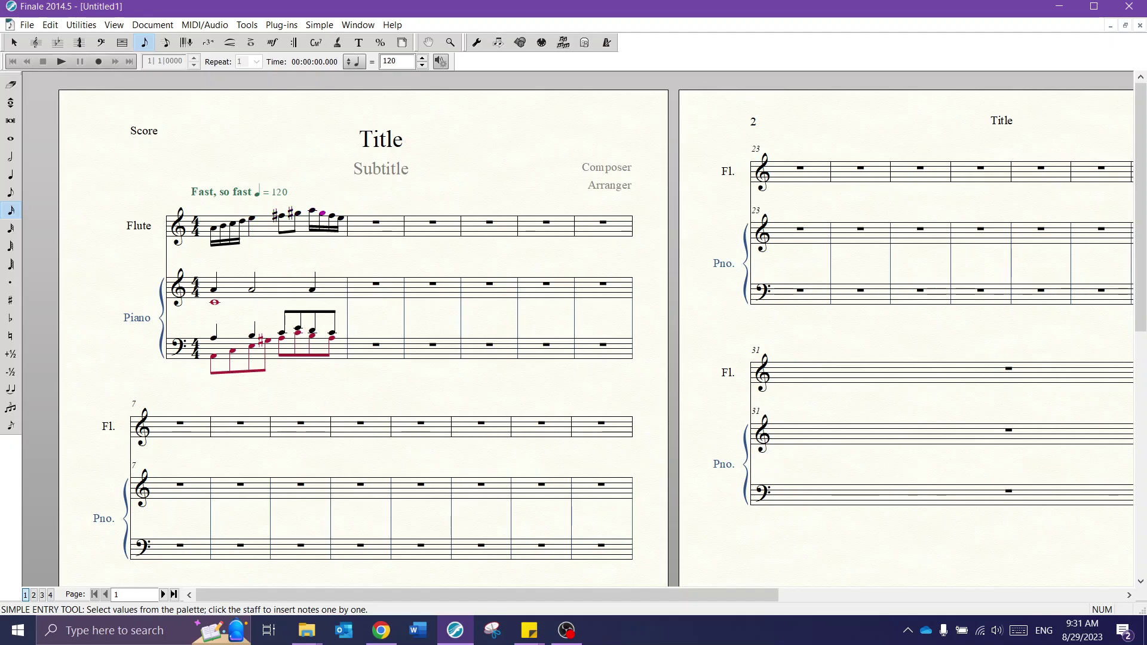
key(minus)
key(Right)
key(minus)
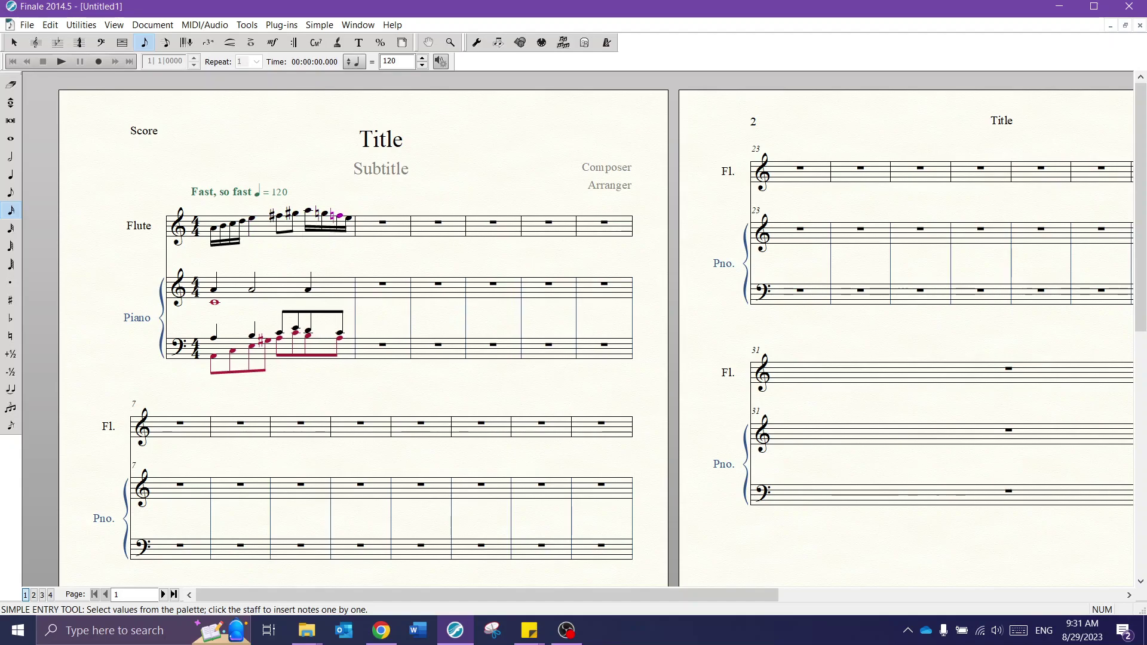
Raise the sixteenth notes G and F on the flute's fourth beat back up by a half step to sharps.
key(Left)
key(Left)
key(Left)
key(Left)
key(minus)
key(Left)
key(minus)
key(plus)
key(Right)
key(plus)
key(Right)
key(Right)
key(Right)
key(plus)
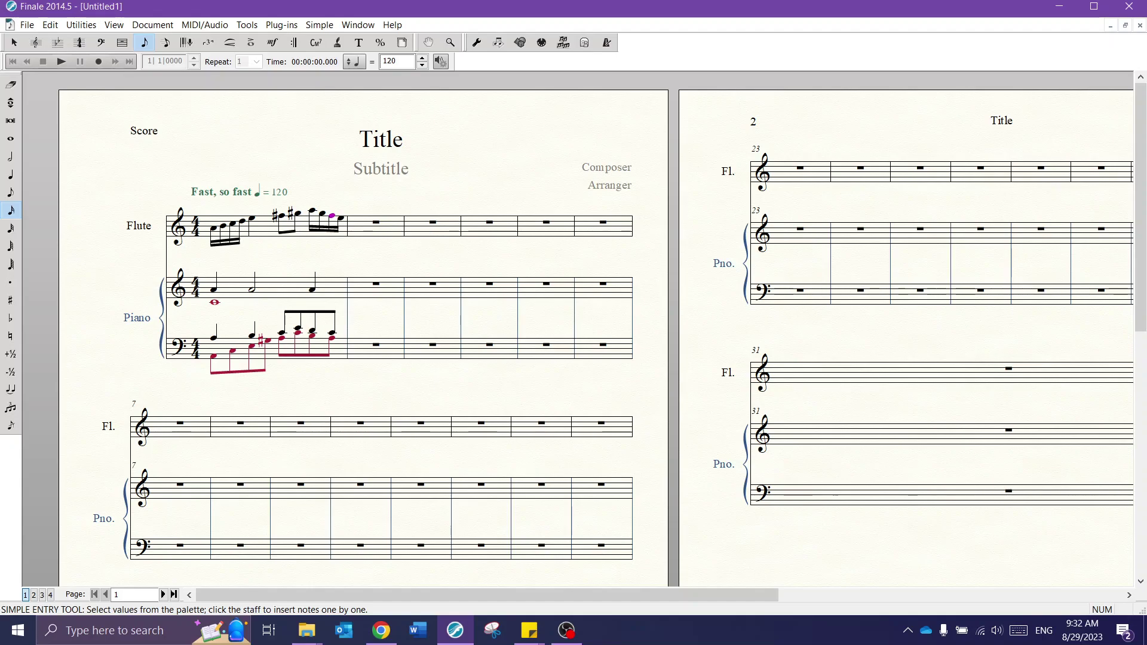
Lower the flute's quarter note E in measure 1 to E-flat, and raise it by half steps up to E double-sharp.
key(Left)
key(Left)
key(Left)
key(Left)
key(Left)
key(minus)
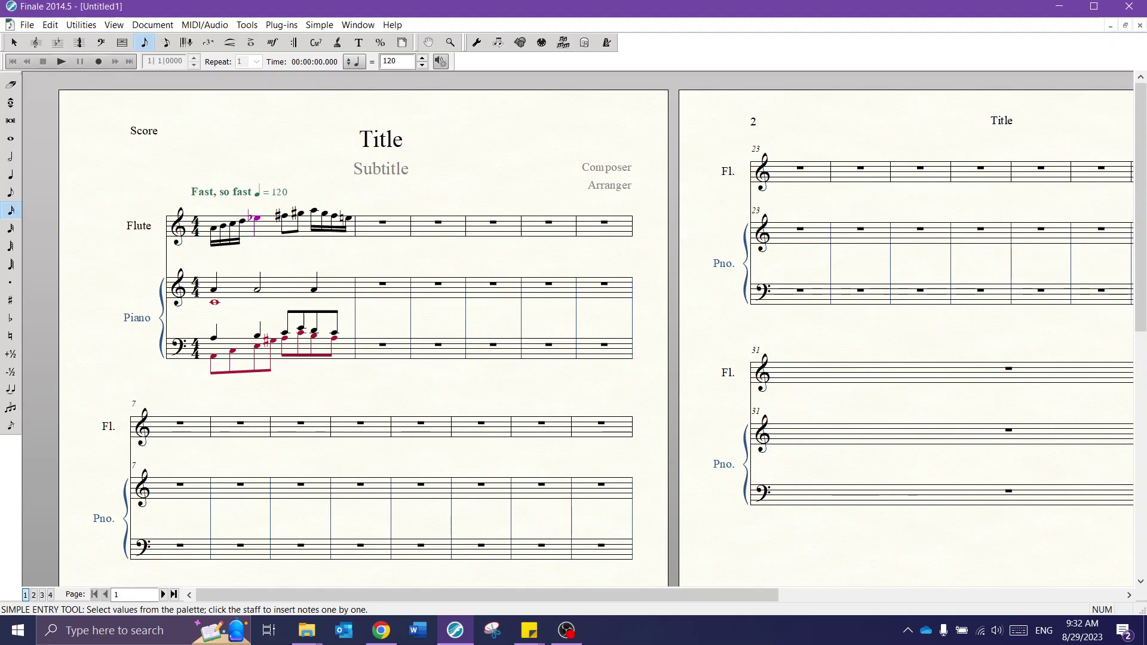
key(plus)
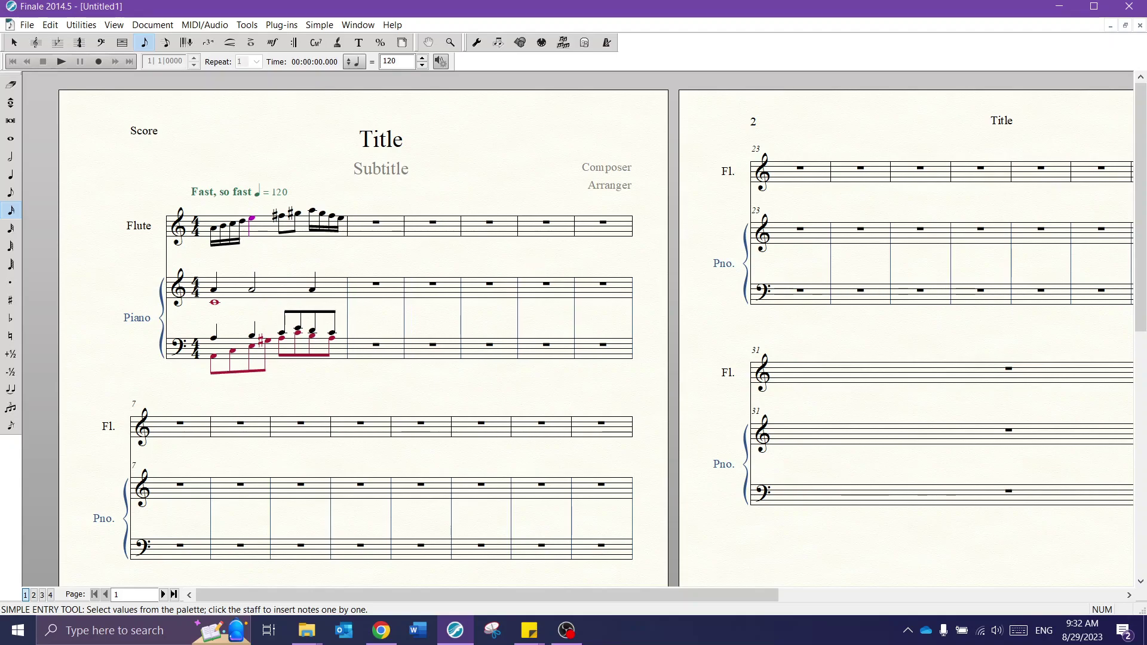
key(plus)
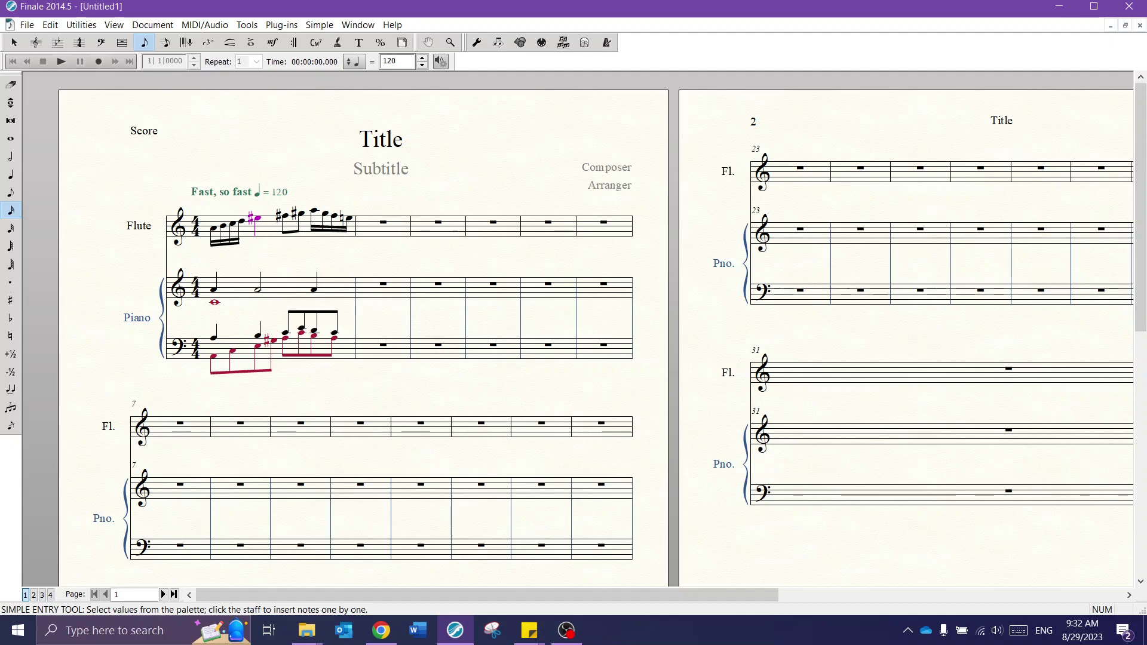
key(plus)
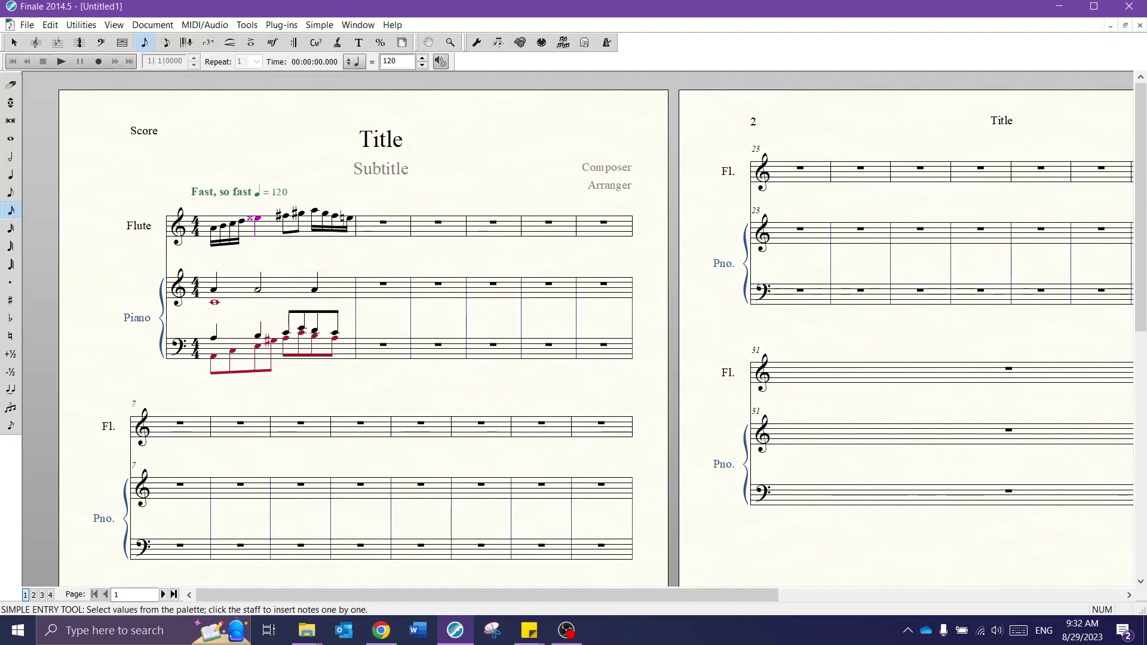
Lower the flute's quarter note E by four half steps and raise it by two, back to E natural.
key(minus)
key(minus)
key(minus)
key(minus)
key(plus)
key(plus)
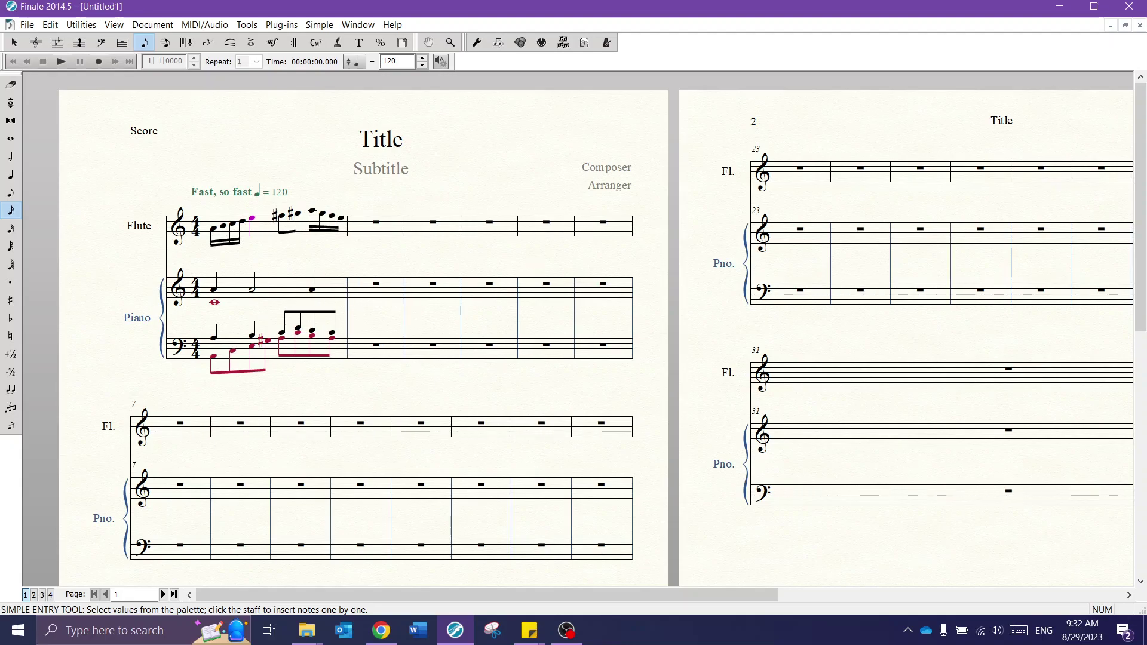